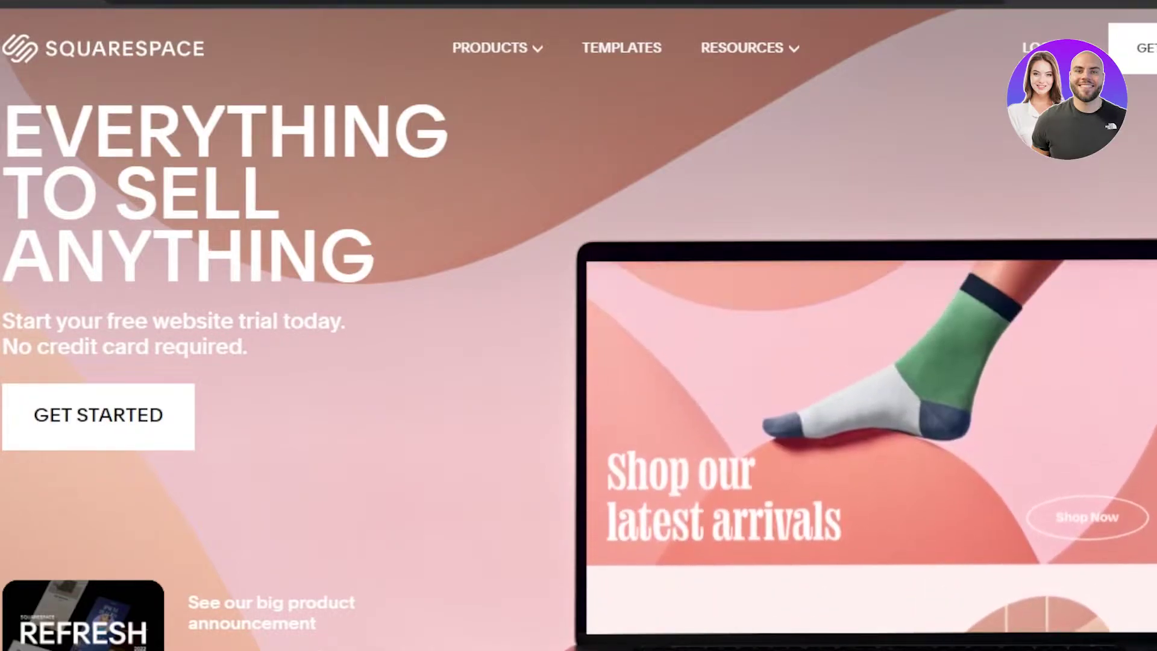
Browse the Squarespace products from the dashboard and start creating a new website.
{"action": "scroll", "coordinate": [579, 361], "scroll_direction": "down", "scroll_amount": 10}
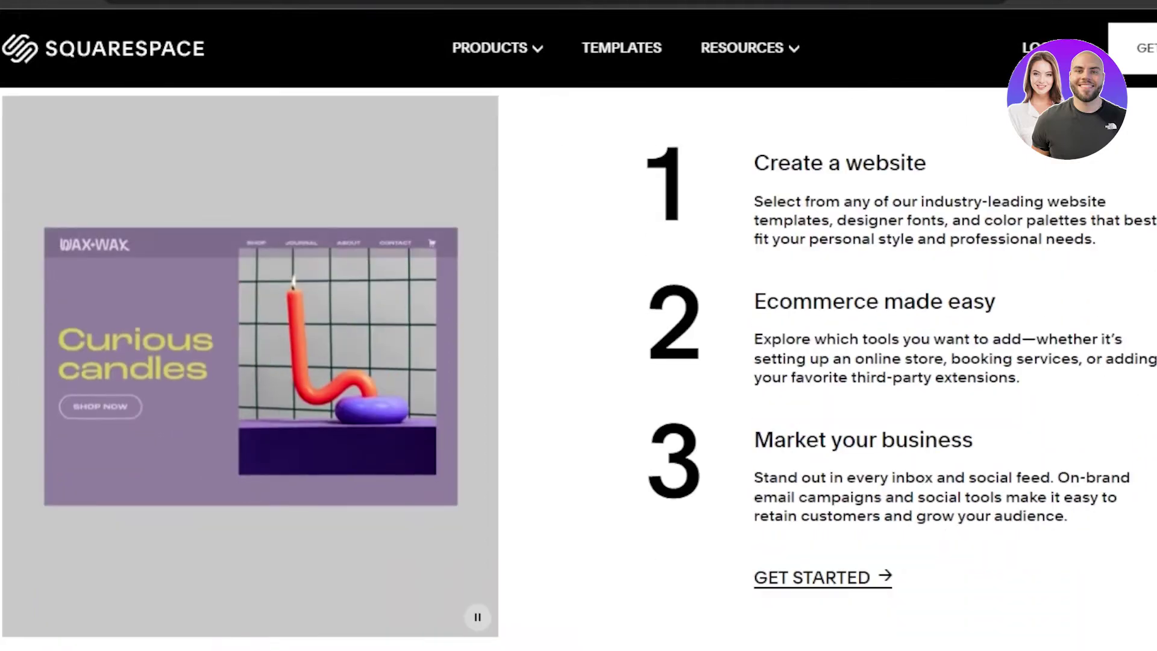
{"action": "scroll", "coordinate": [578, 362], "scroll_direction": "down", "scroll_amount": 15}
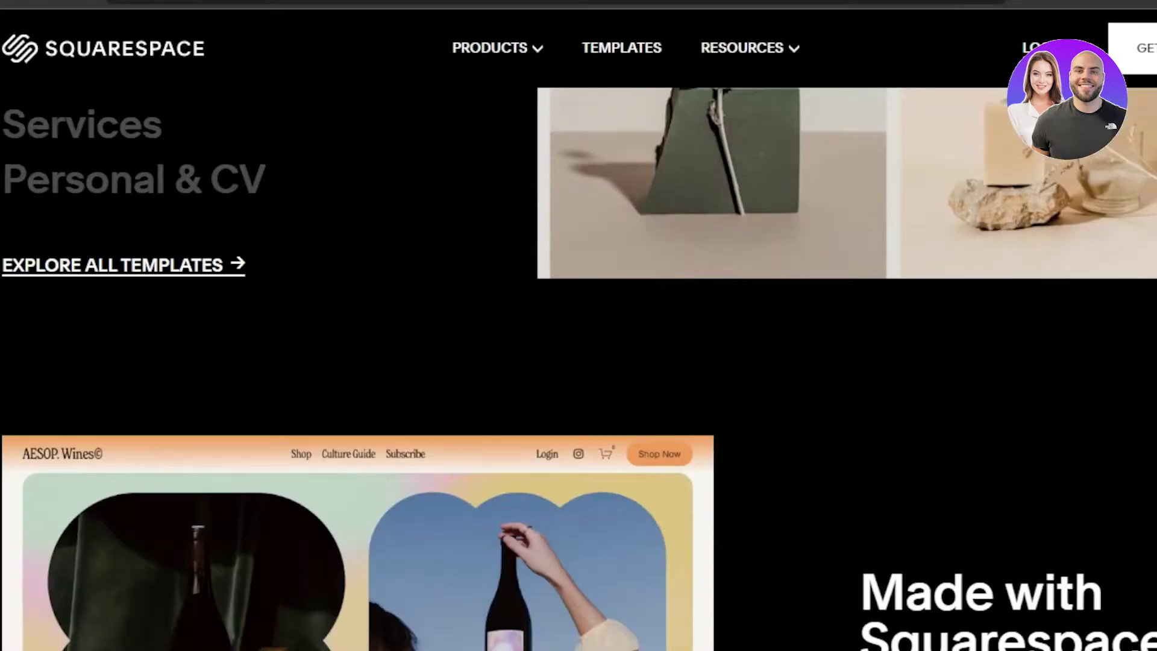
{"action": "scroll", "coordinate": [578, 361], "scroll_direction": "down", "scroll_amount": 20}
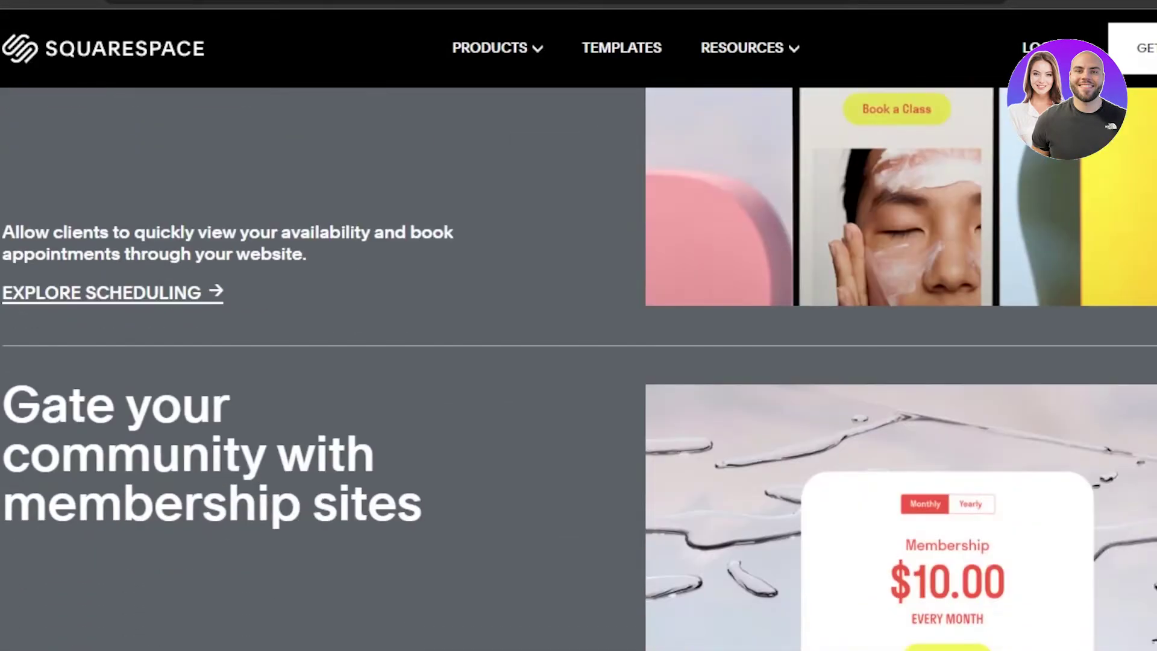
{"action": "scroll", "coordinate": [578, 362], "scroll_direction": "down", "scroll_amount": 15}
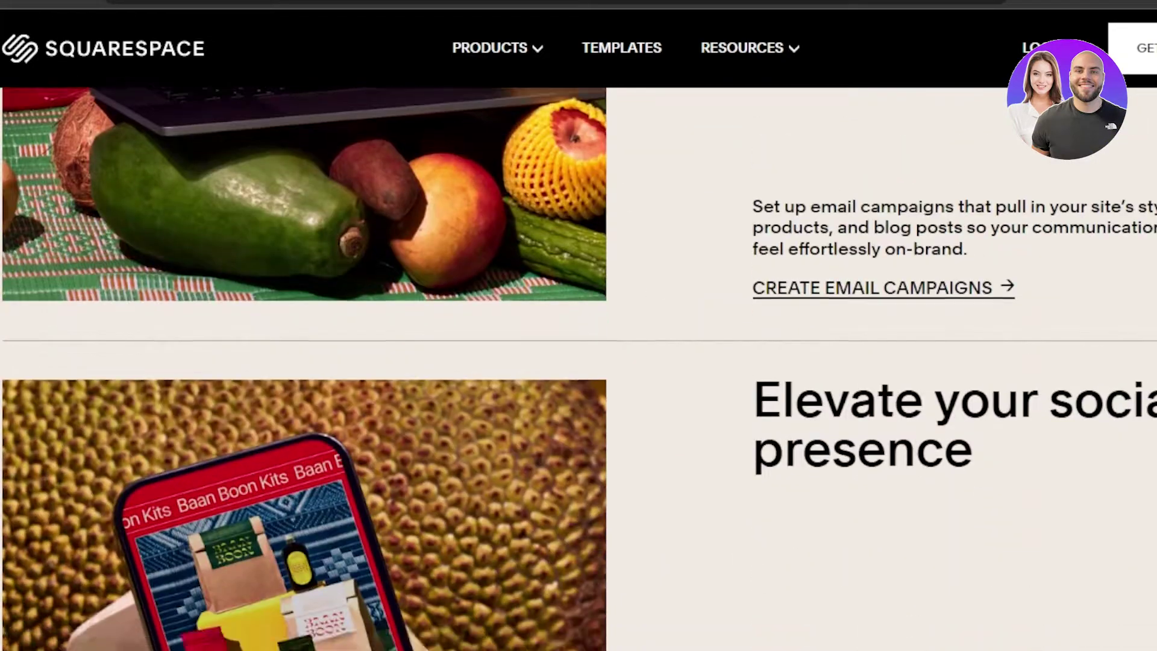
{"action": "scroll", "coordinate": [578, 362], "scroll_direction": "down", "scroll_amount": 15}
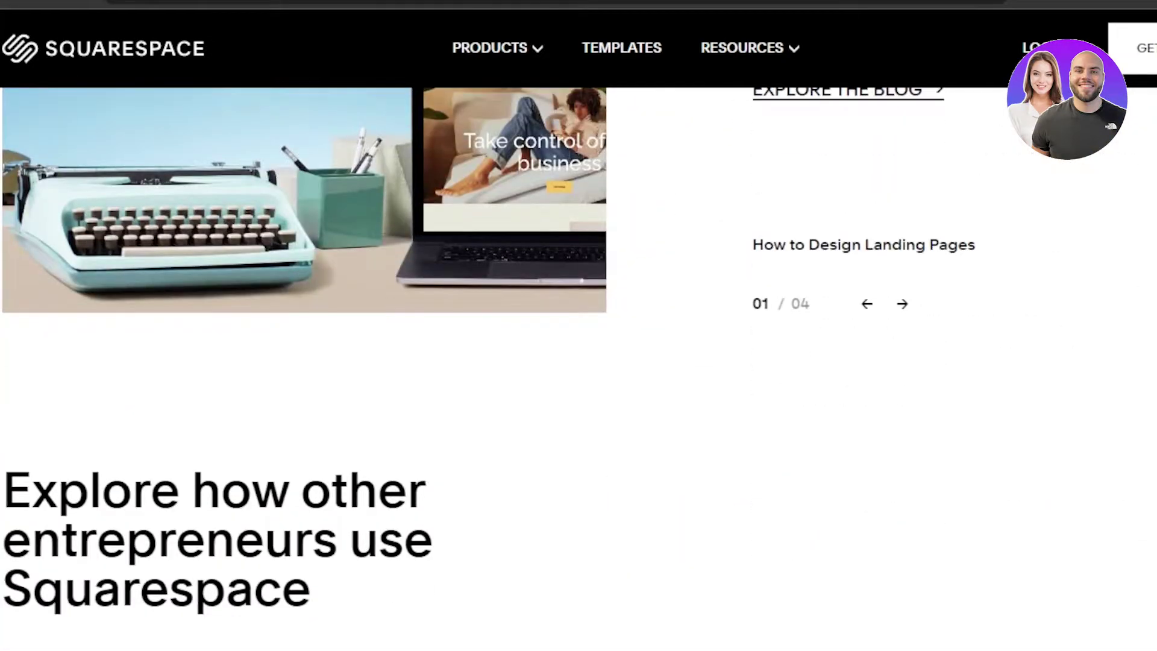
{"action": "scroll", "coordinate": [579, 362], "scroll_direction": "down", "scroll_amount": 10}
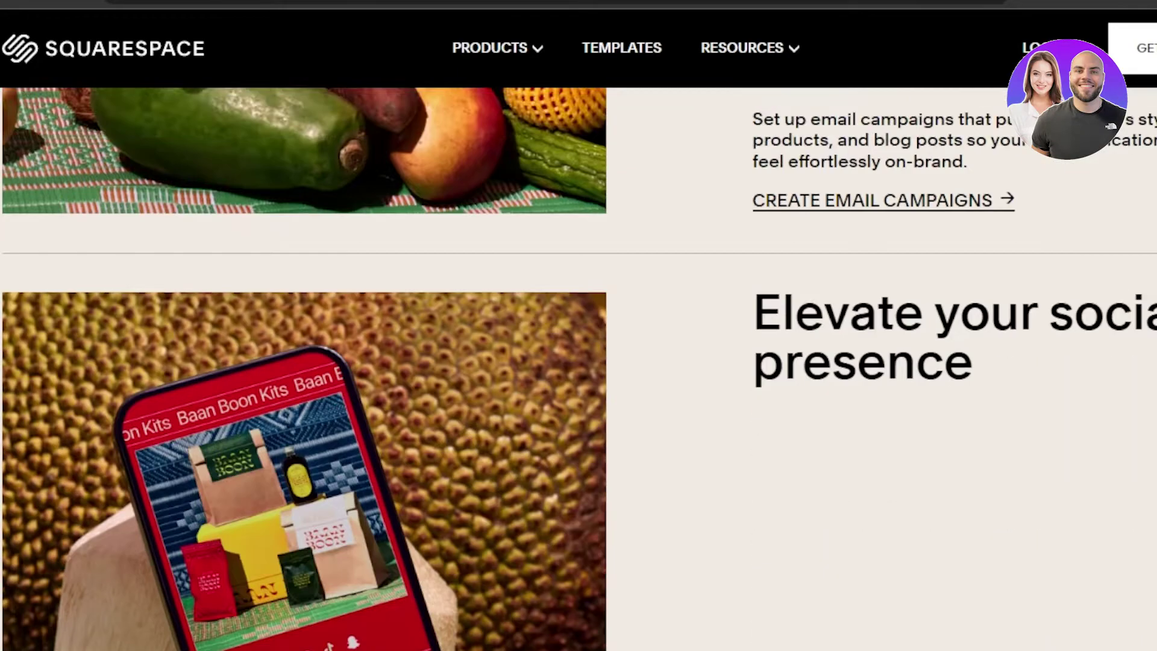
{"action": "scroll", "coordinate": [578, 361], "scroll_direction": "up", "scroll_amount": 15}
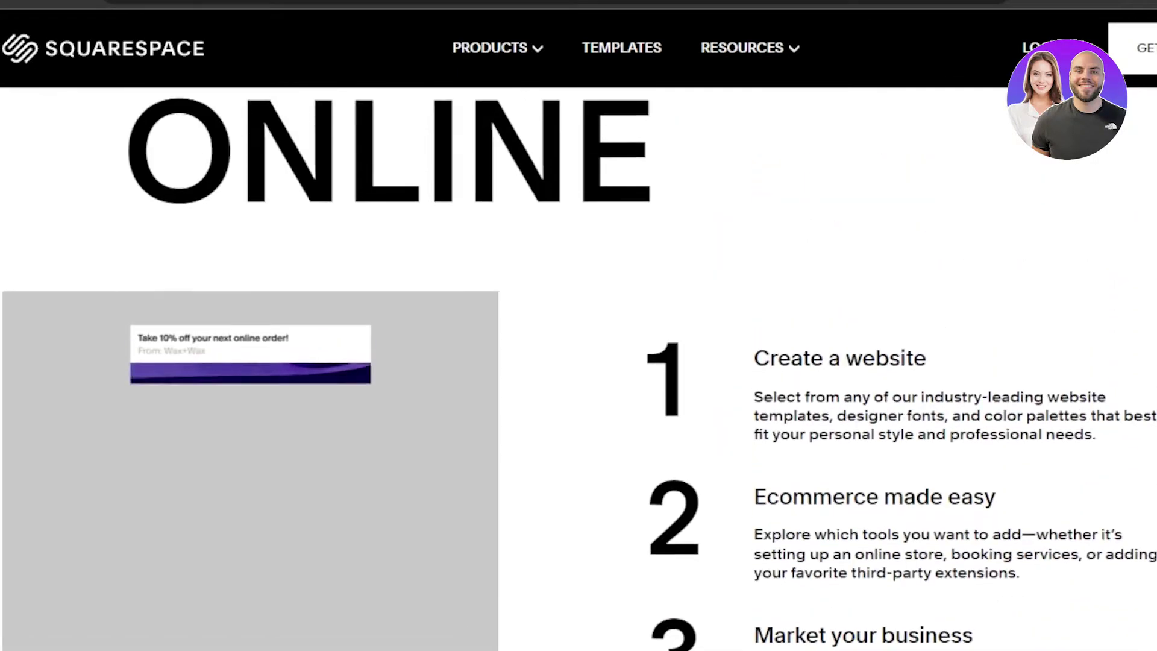
{"action": "scroll", "coordinate": [579, 362], "scroll_direction": "up", "scroll_amount": 1}
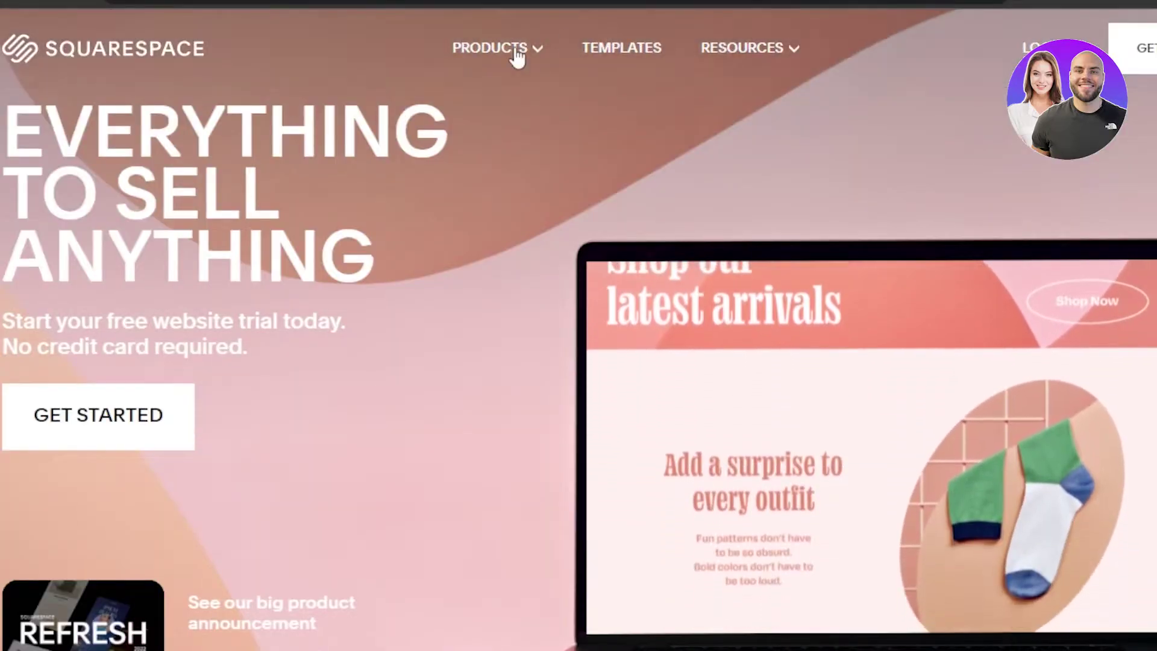
{"action": "left_click", "coordinate": [511, 51]}
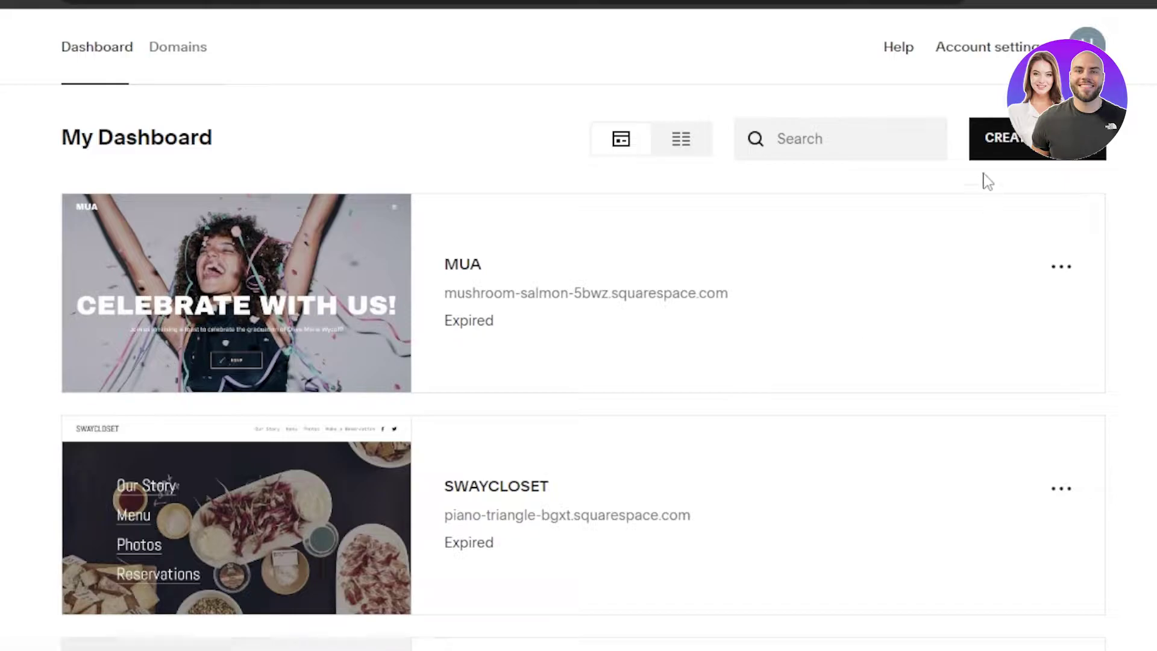
{"action": "left_click", "coordinate": [1015, 152]}
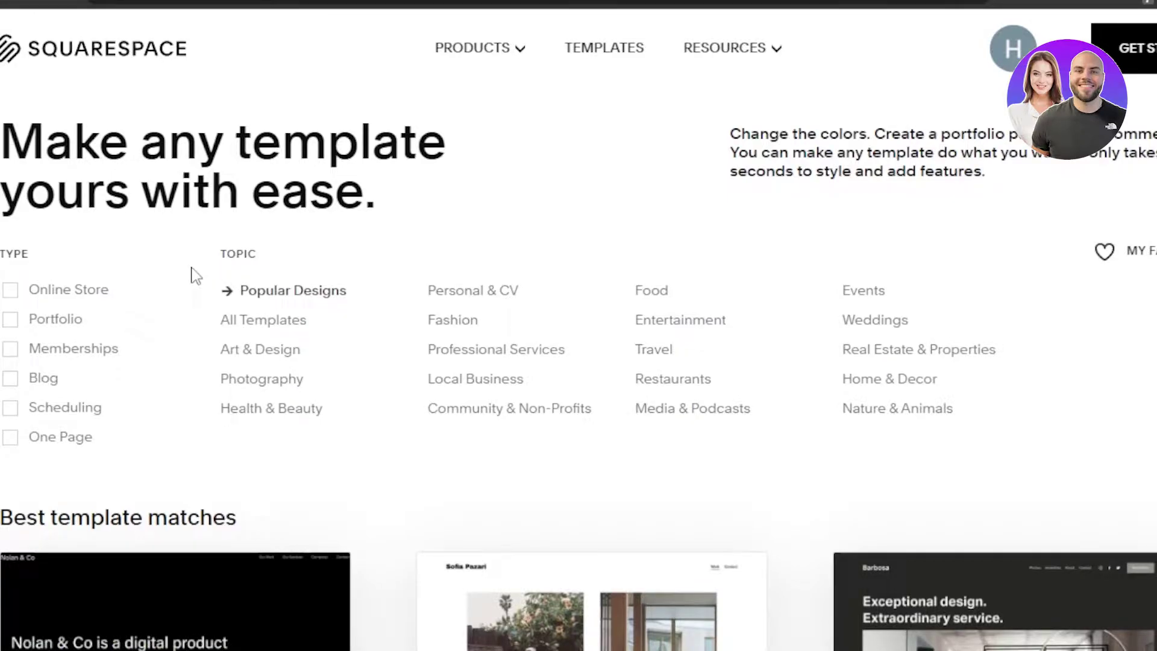
Filter the template gallery to Blog and single out the Stanton food template.
{"action": "left_click", "coordinate": [11, 379]}
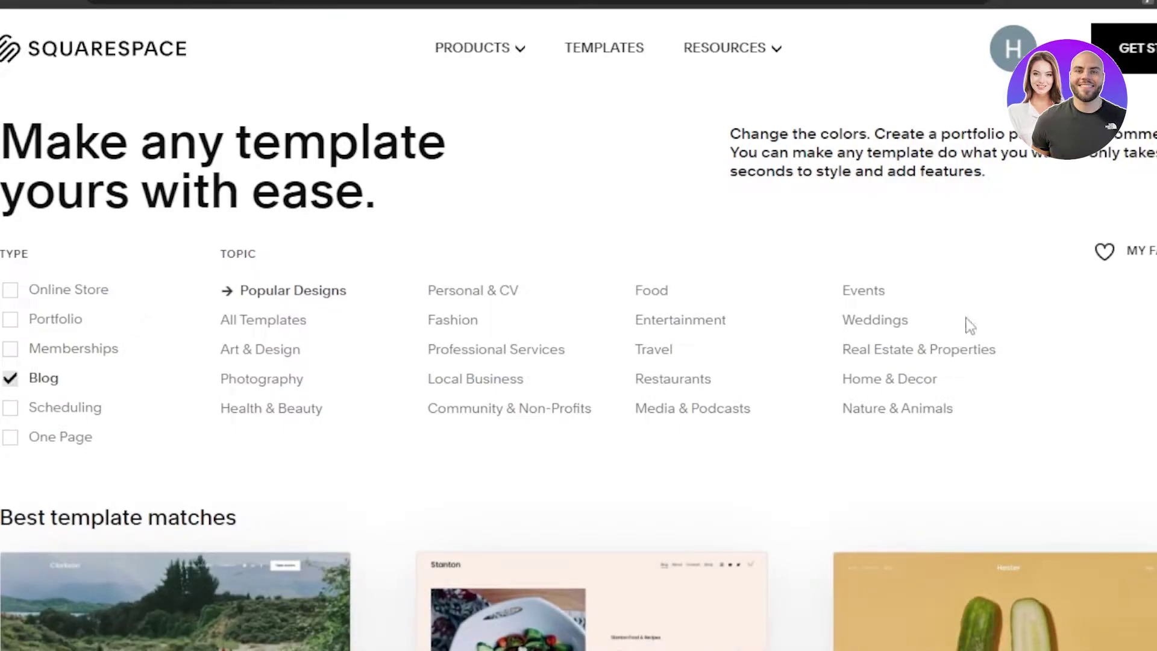
{"action": "scroll", "coordinate": [579, 325], "scroll_direction": "down", "scroll_amount": 10}
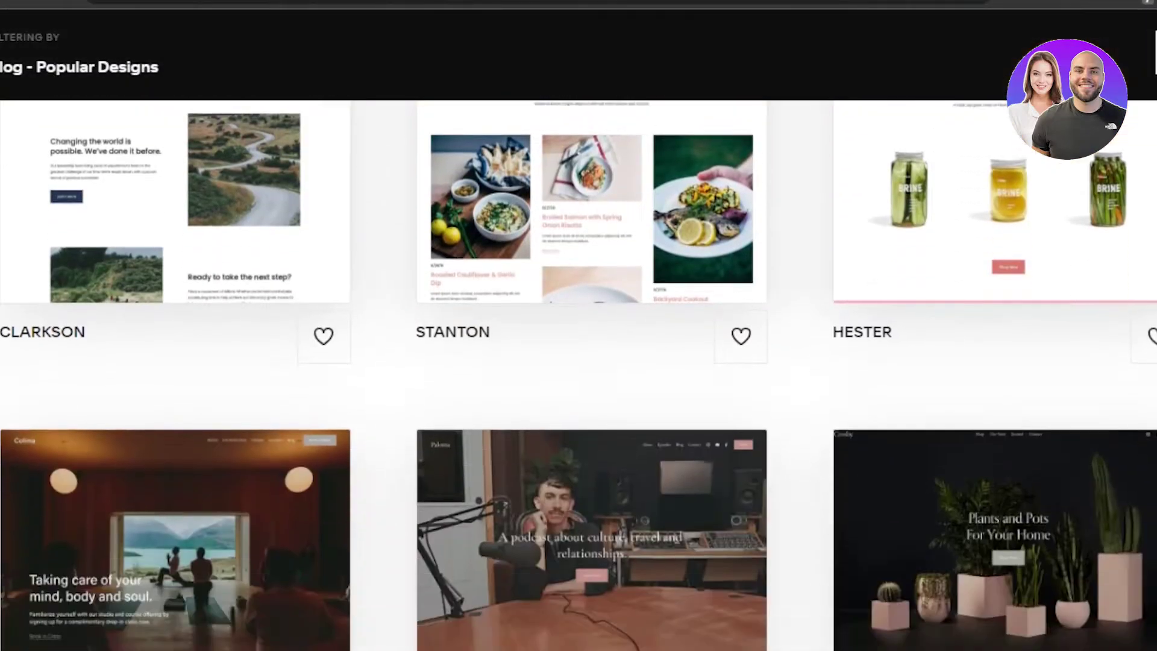
{"action": "scroll", "coordinate": [578, 325], "scroll_direction": "down", "scroll_amount": 12}
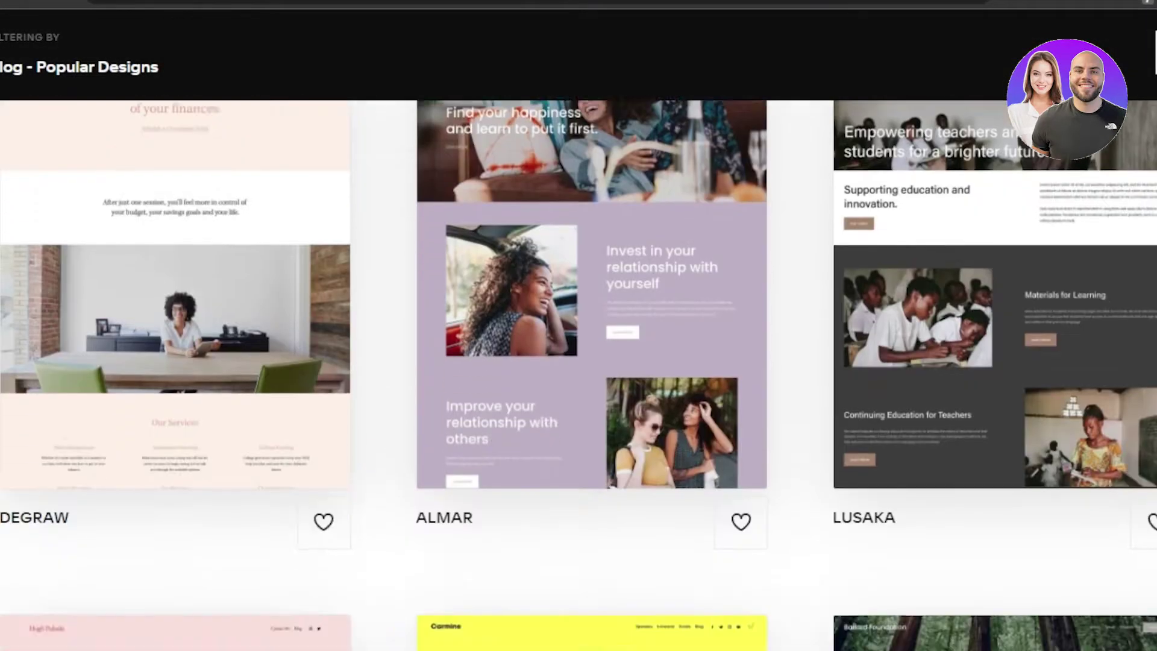
{"action": "scroll", "coordinate": [1151, 94], "scroll_direction": "up", "scroll_amount": 15}
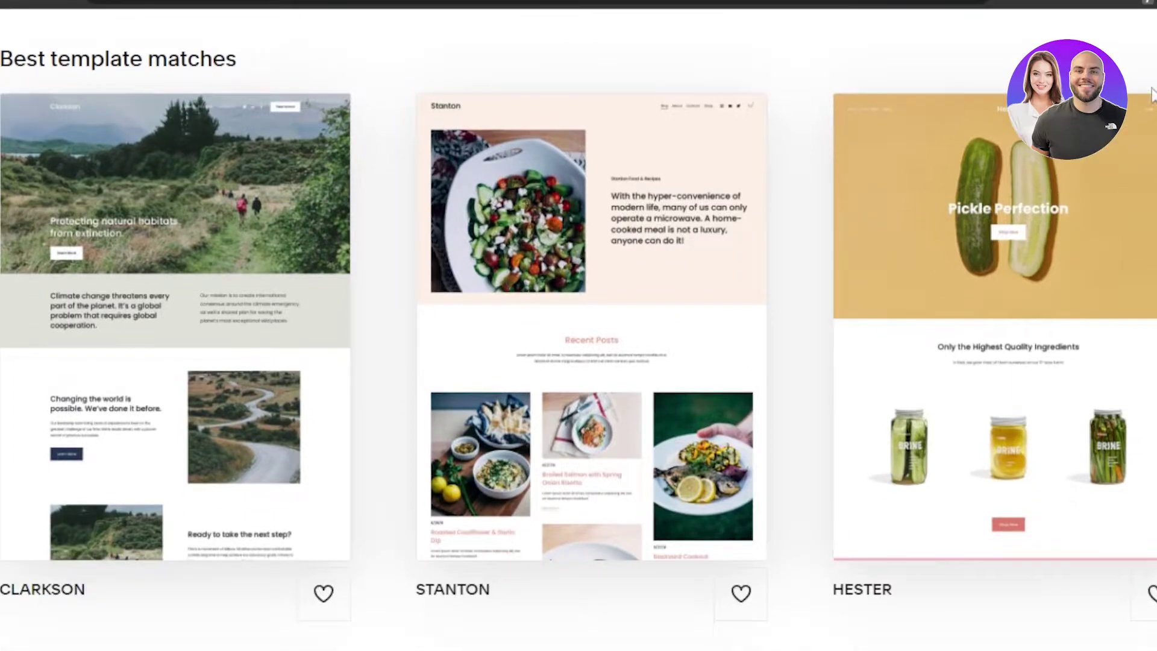
{"action": "mouse_move", "coordinate": [500, 277]}
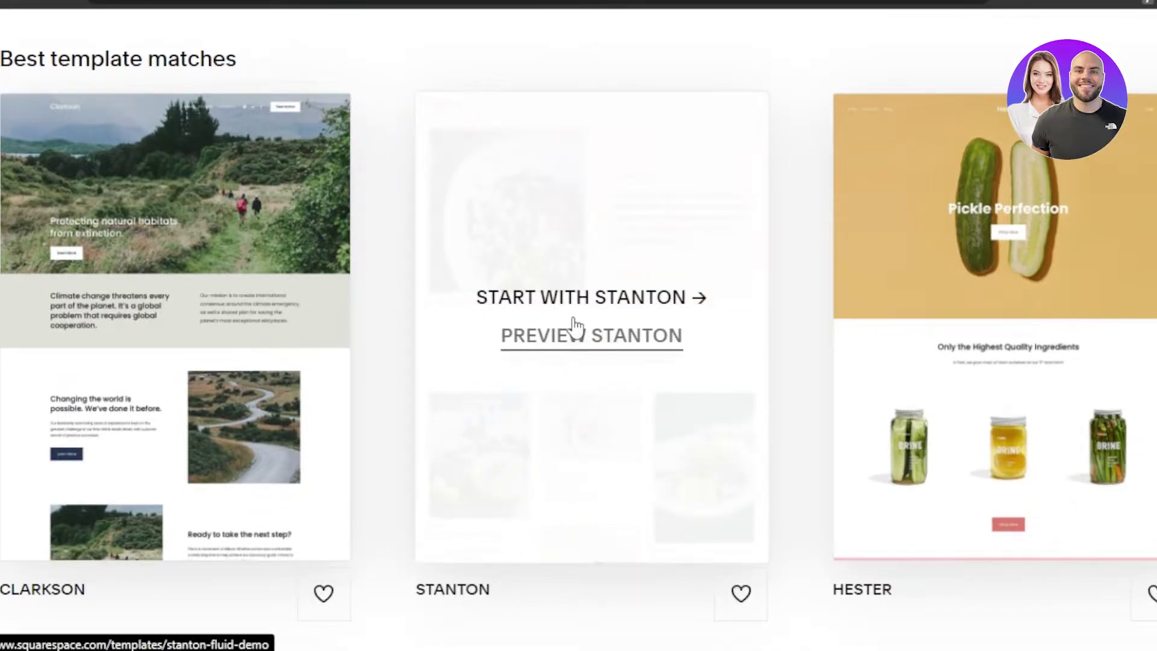
Start a site from the Stanton template with the site title FOODIES CORNER.
{"action": "left_click", "coordinate": [545, 298]}
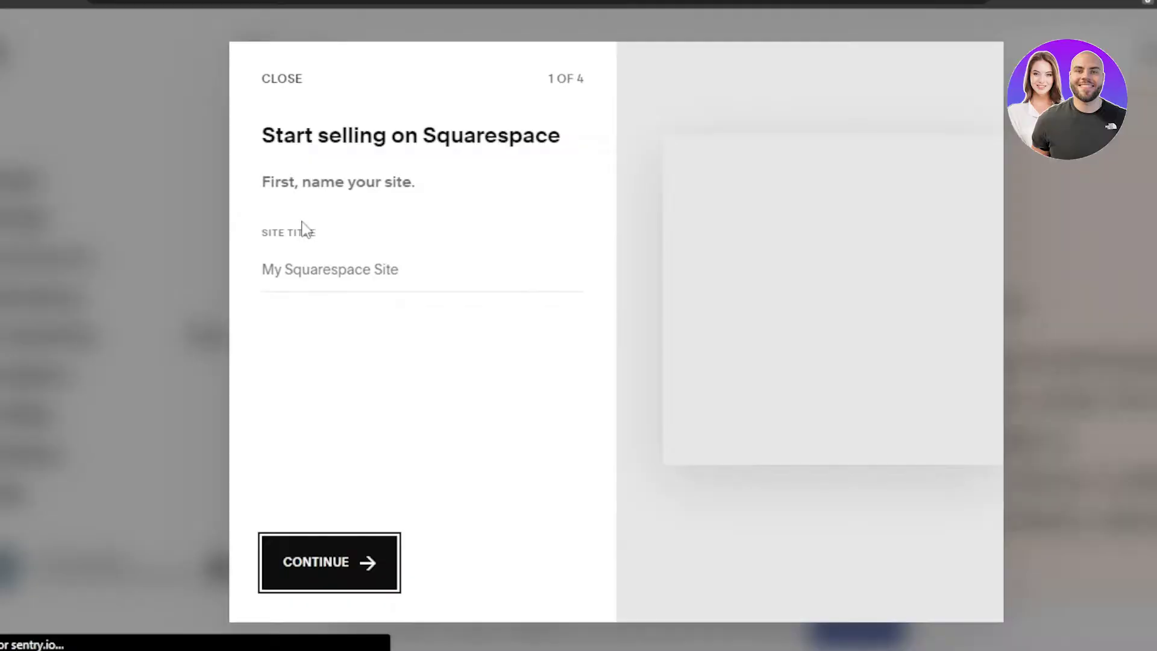
{"action": "left_click", "coordinate": [325, 277]}
{"action": "type", "text": "FOODIES CORNER"}
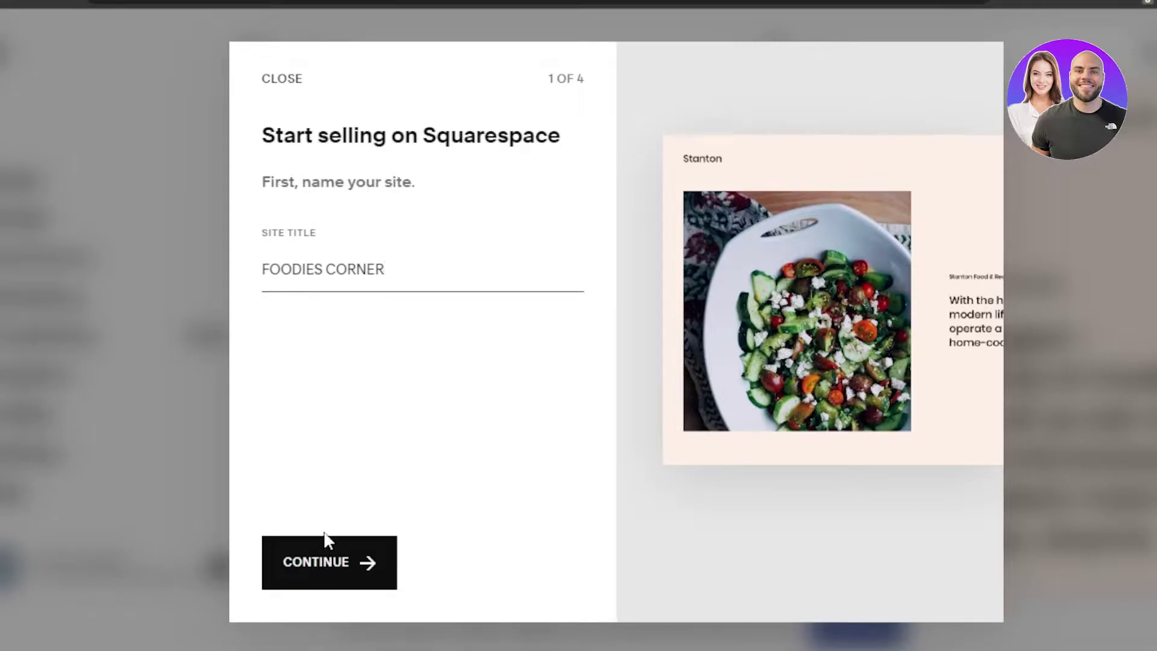
{"action": "left_click", "coordinate": [311, 570]}
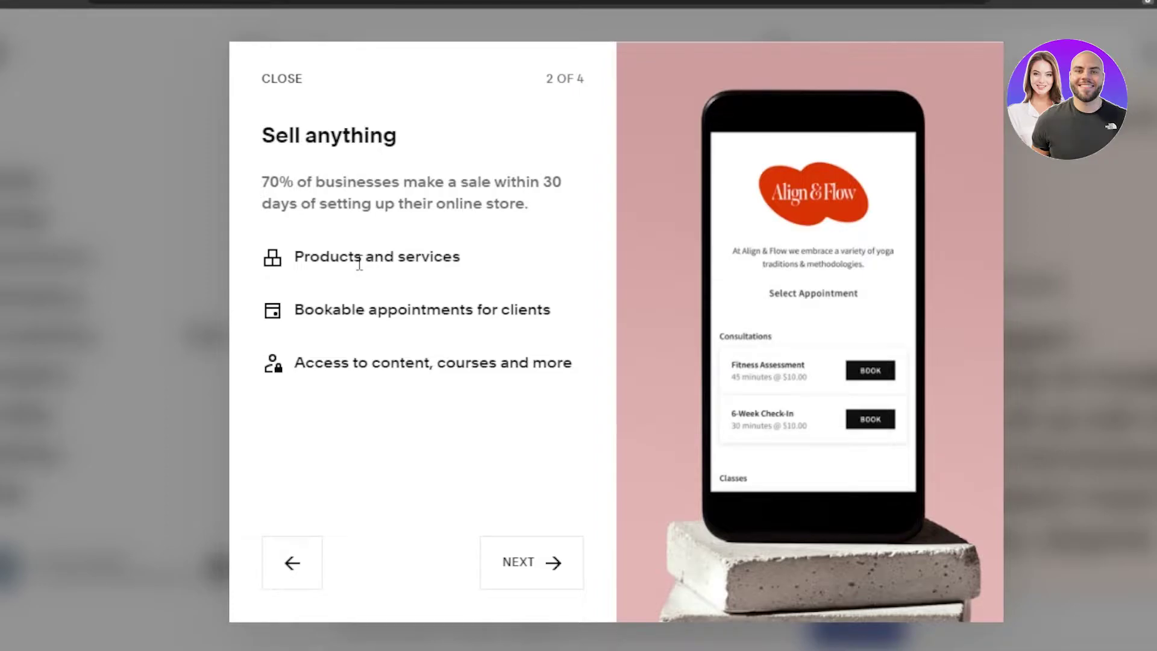
Step through the remaining setup screens to open the new site in the editor.
{"action": "left_click", "coordinate": [521, 557]}
{"action": "left_click", "coordinate": [529, 570]}
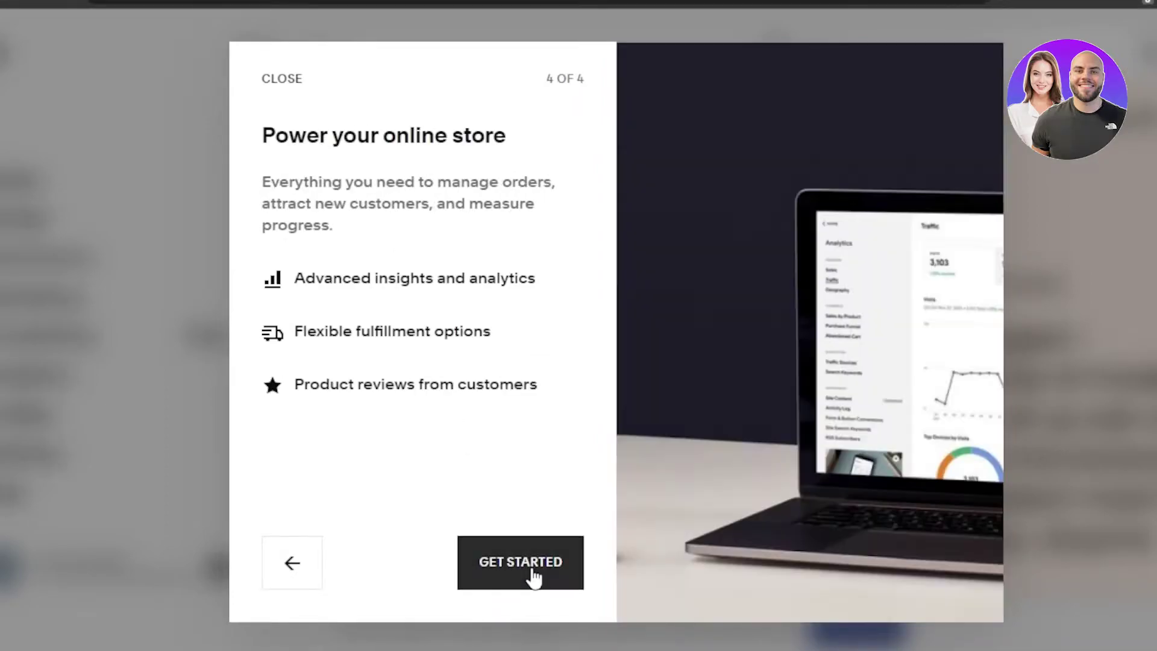
{"action": "left_click", "coordinate": [530, 570]}
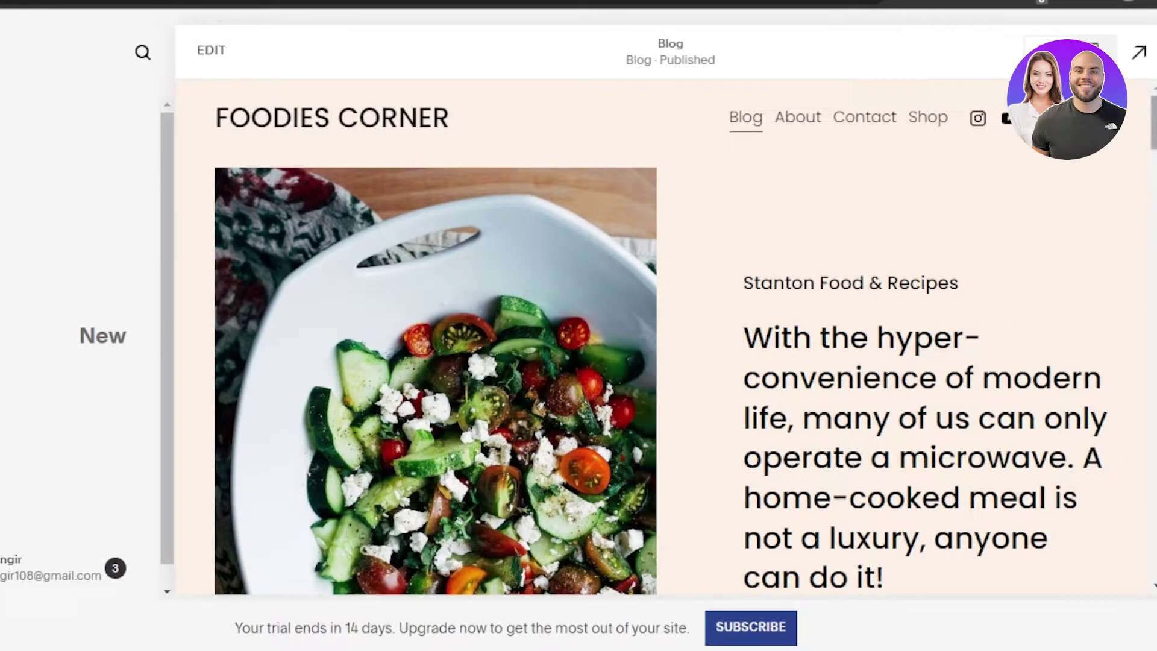
{"action": "scroll", "coordinate": [663, 337], "scroll_direction": "down", "scroll_amount": 15}
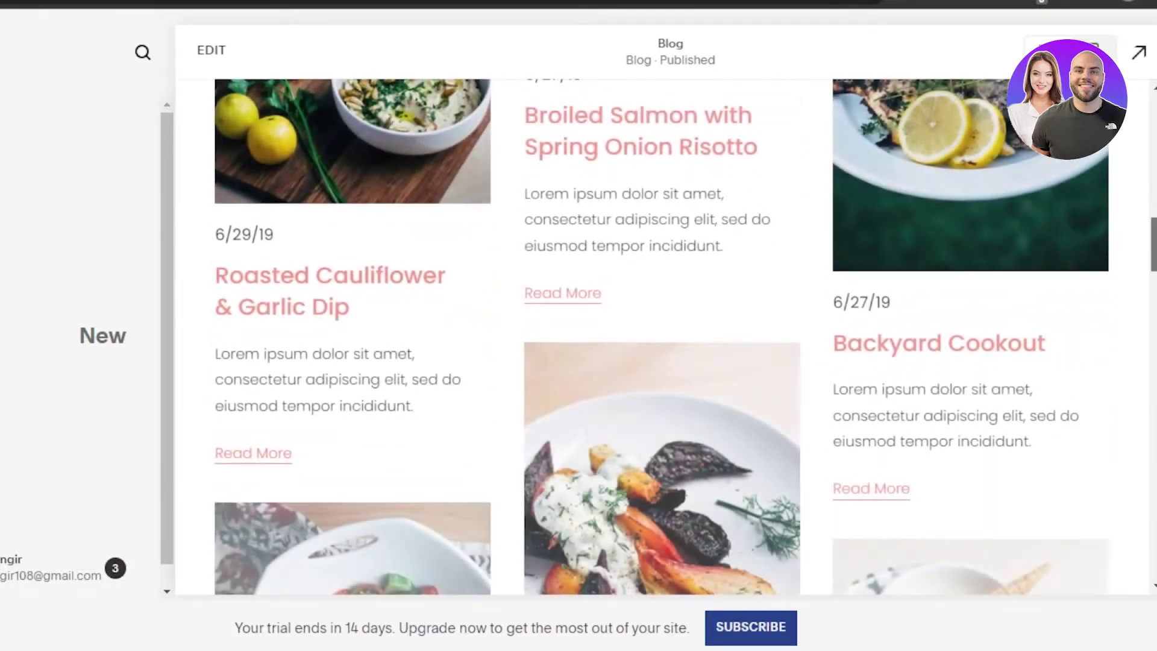
{"action": "scroll", "coordinate": [663, 337], "scroll_direction": "down", "scroll_amount": 10}
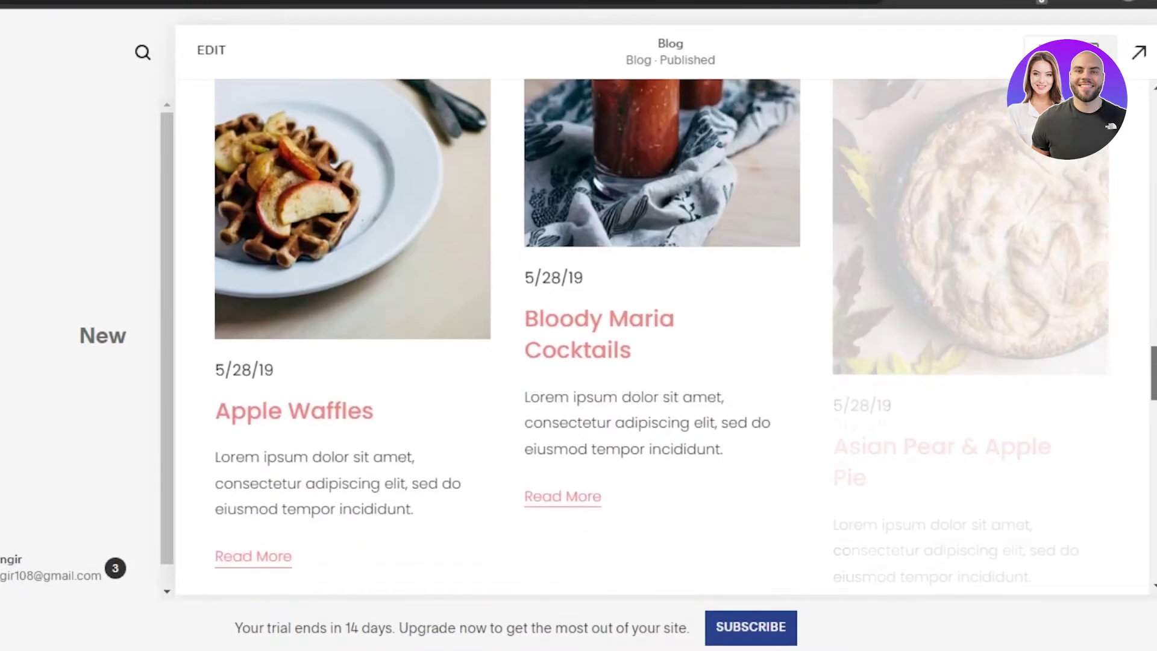
{"action": "scroll", "coordinate": [1025, 283], "scroll_direction": "down", "scroll_amount": 5}
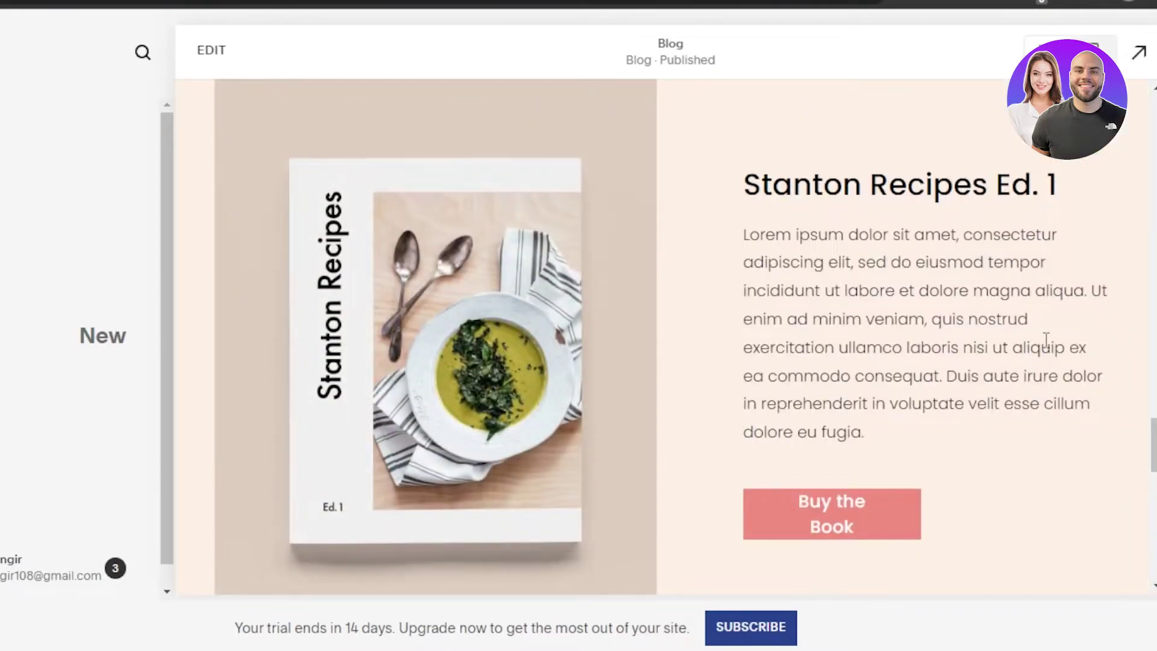
{"action": "left_click_drag", "start_coordinate": [1152, 426], "coordinate": [1152, 121]}
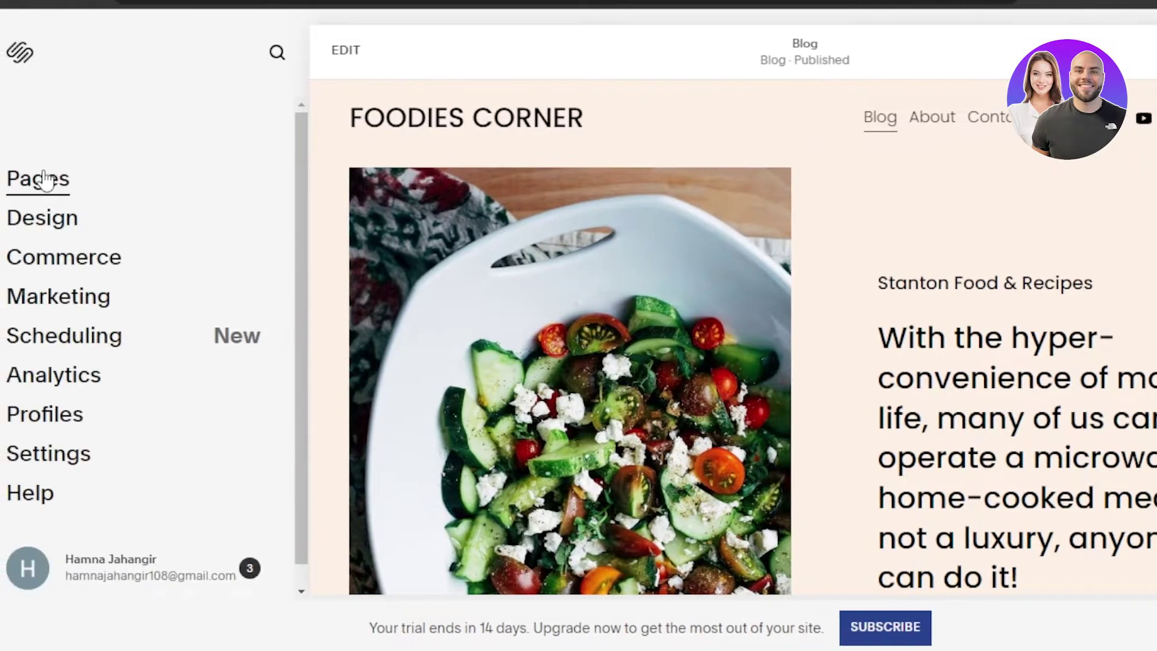
Open the Pages panel and add a Videos collection page to the main navigation.
{"action": "left_click", "coordinate": [38, 175]}
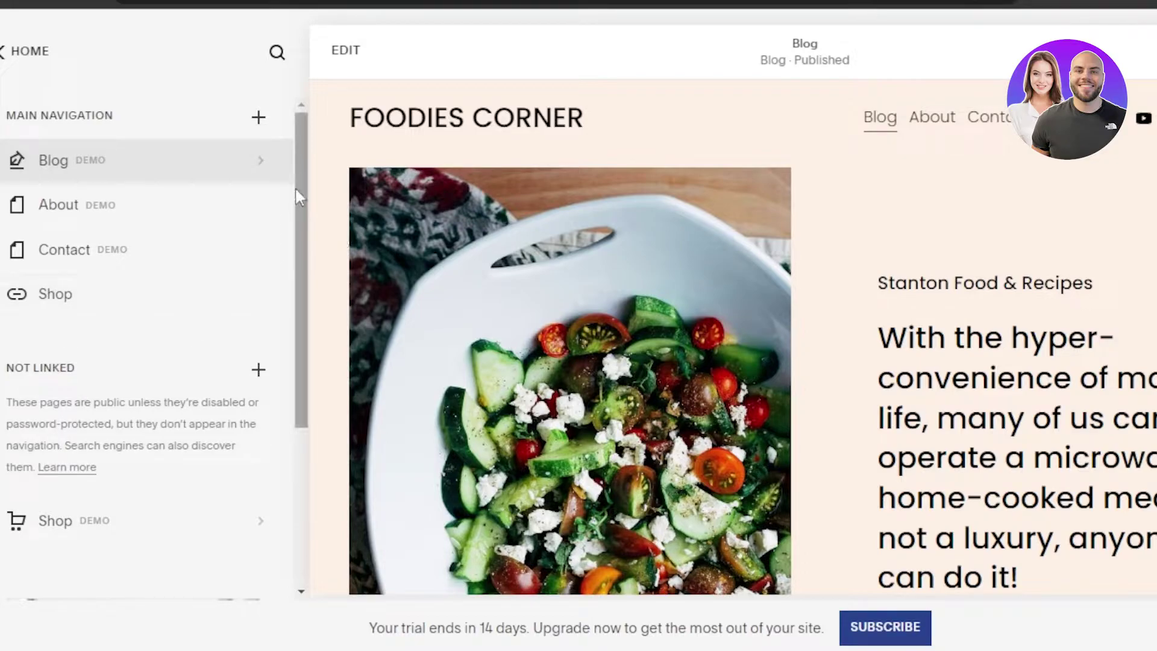
{"action": "left_click", "coordinate": [259, 117]}
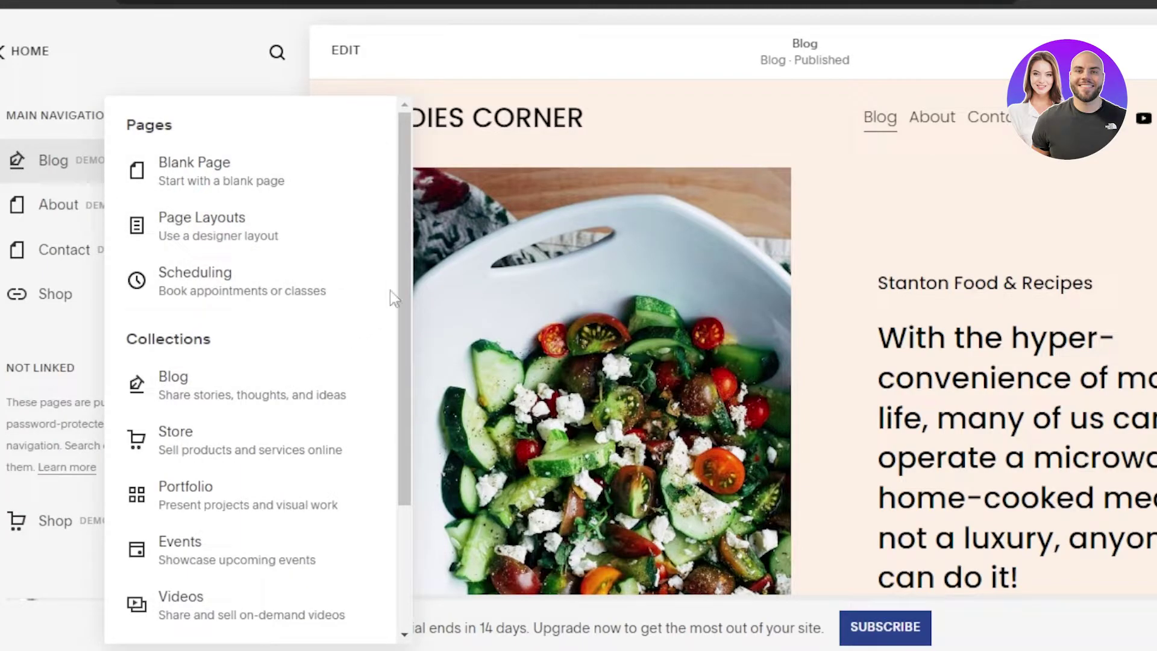
{"action": "scroll", "coordinate": [404, 281], "scroll_direction": "down", "scroll_amount": 3}
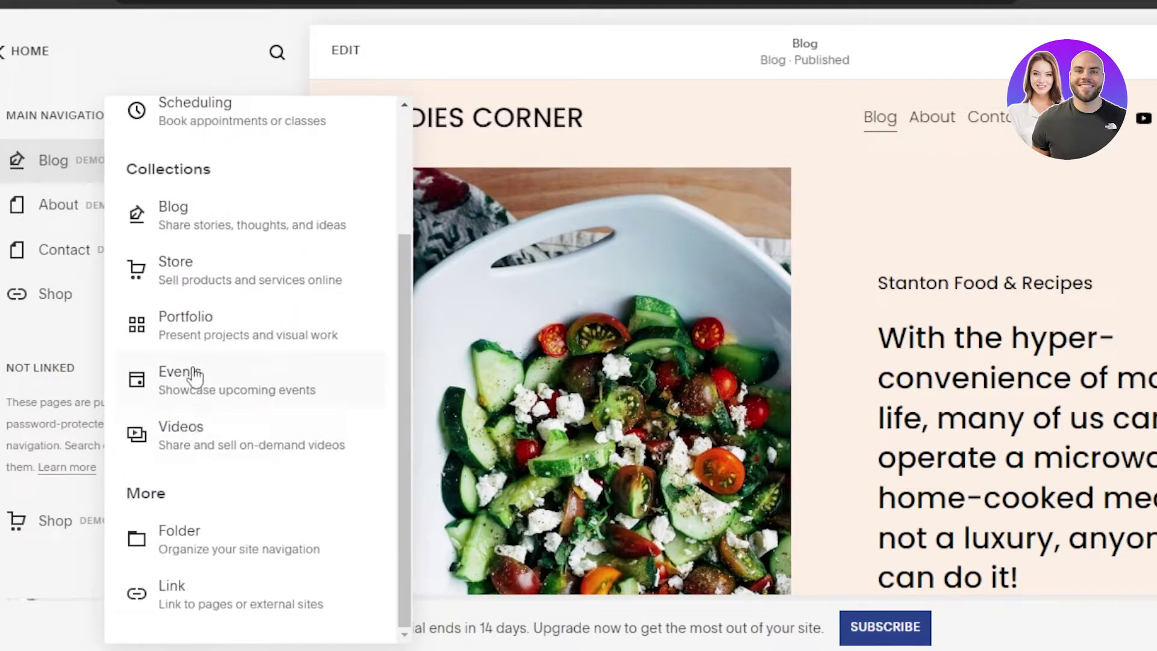
{"action": "left_click", "coordinate": [192, 449]}
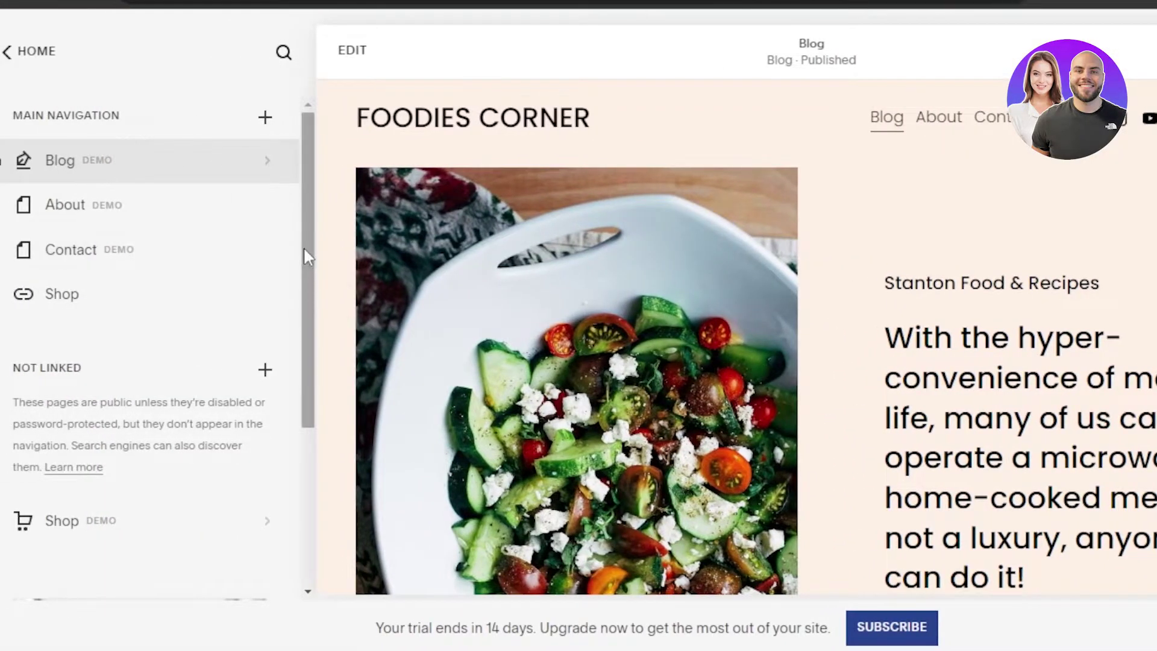
Name the page Videos 1, place it between About and Contact, and open the Blog posts.
{"action": "left_click_drag", "start_coordinate": [302, 247], "coordinate": [304, 316]}
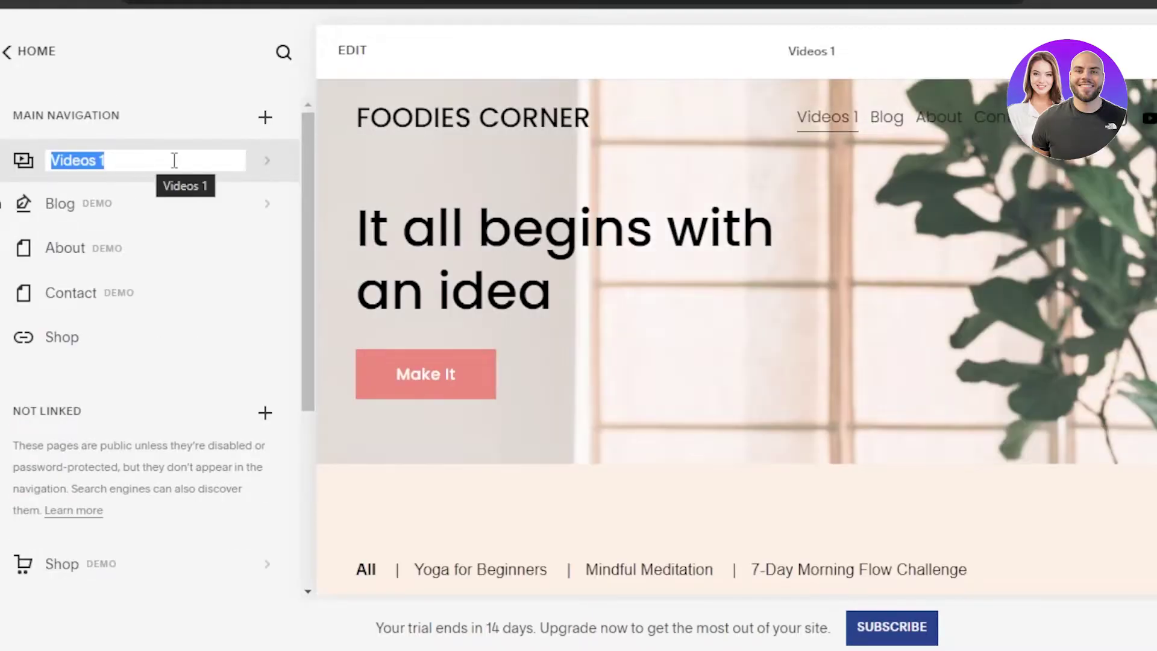
{"action": "key", "text": "Return"}
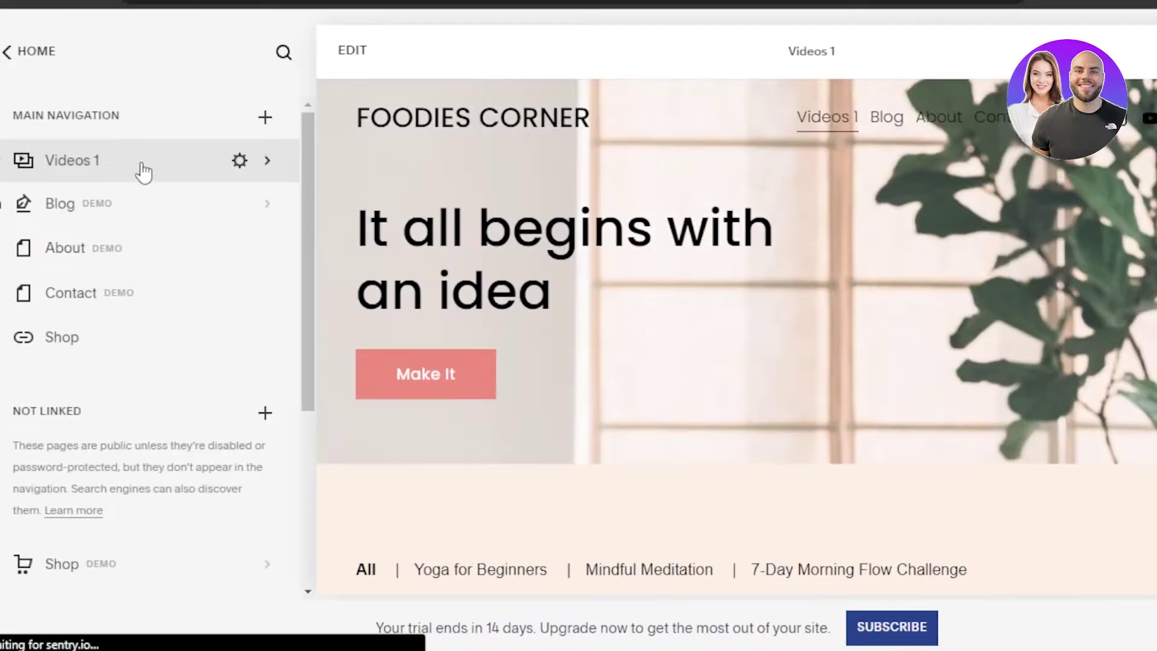
{"action": "left_click_drag", "start_coordinate": [143, 172], "coordinate": [155, 251]}
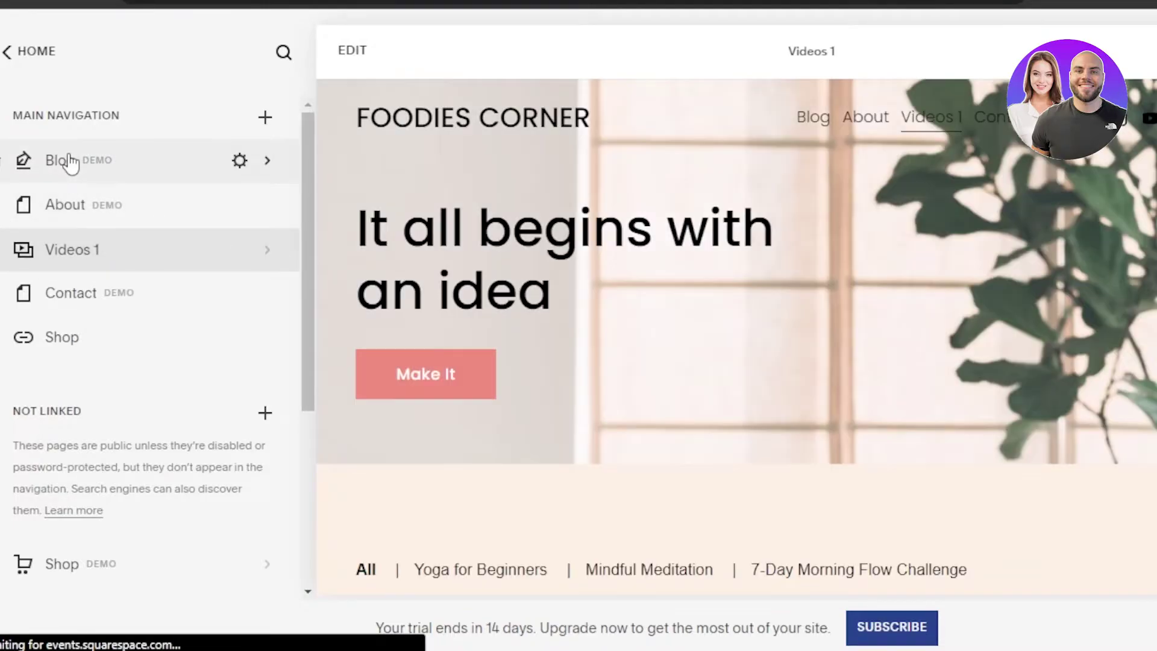
{"action": "left_click", "coordinate": [71, 163]}
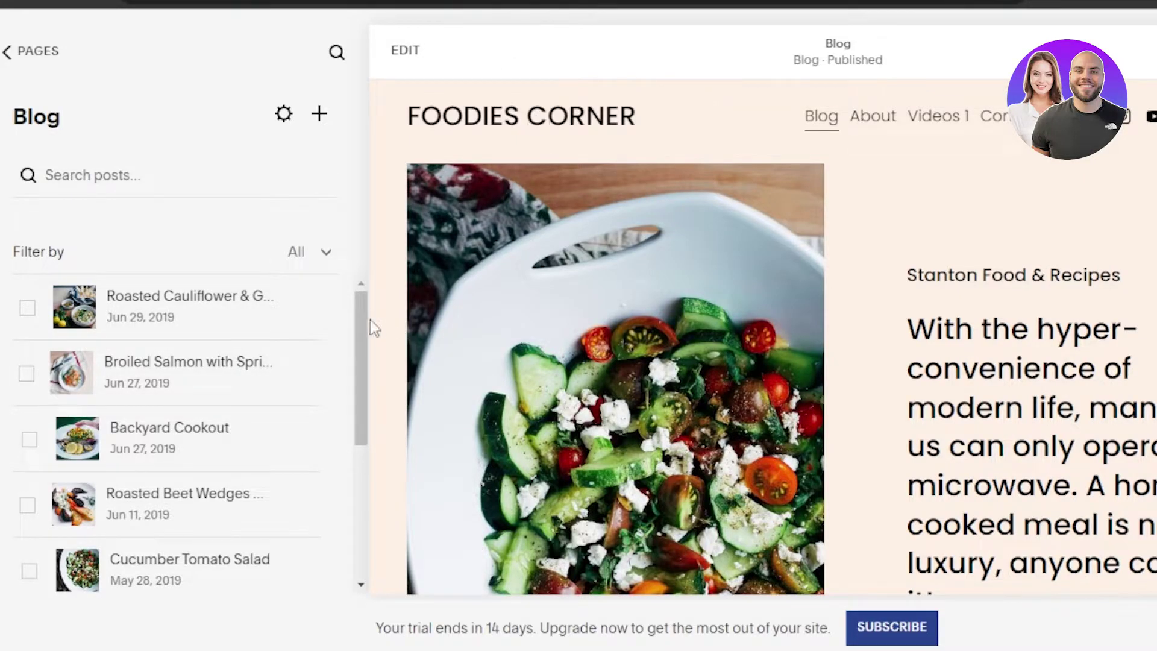
Put the Blog page into edit mode.
{"action": "mouse_move", "coordinate": [362, 323]}
{"action": "left_mouse_down"}
{"action": "mouse_move", "coordinate": [356, 385]}
{"action": "mouse_move", "coordinate": [355, 318]}
{"action": "left_mouse_up"}
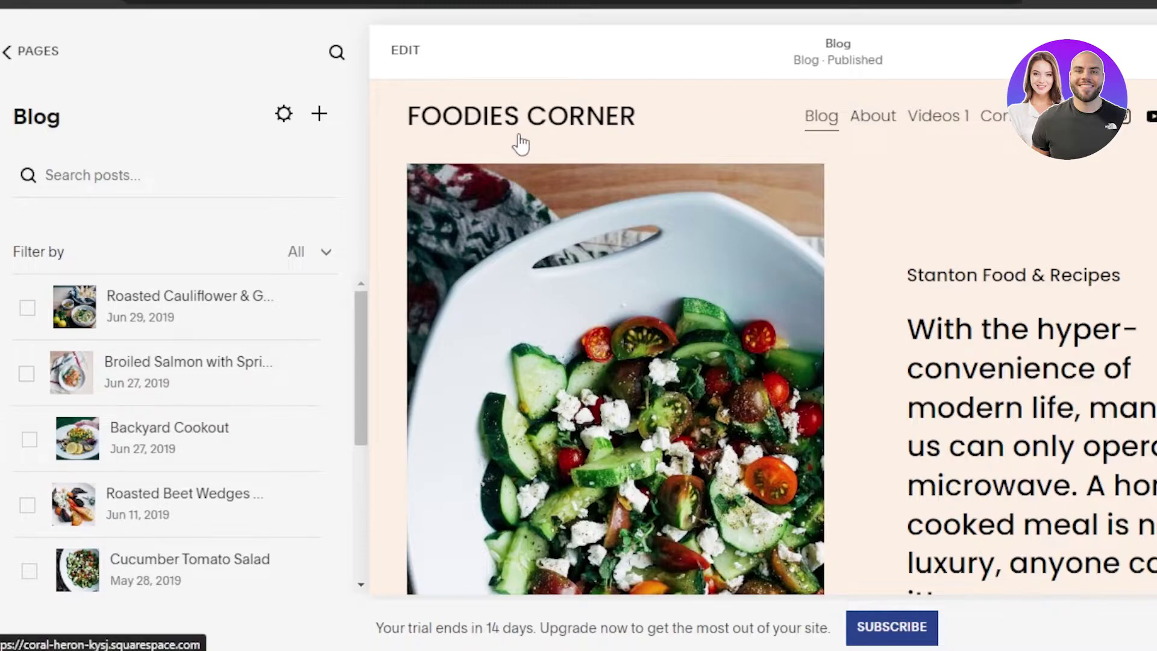
{"action": "left_click", "coordinate": [406, 53]}
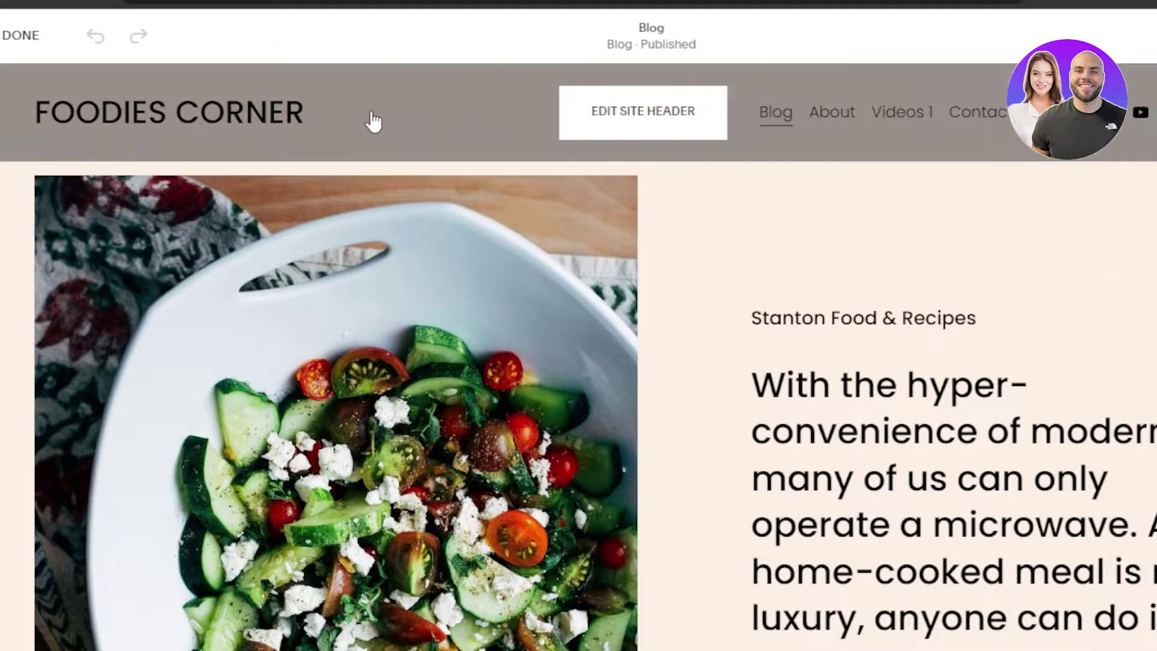
Switch off Social Links in the site header's elements, leaving the cart enabled.
{"action": "left_click", "coordinate": [630, 110]}
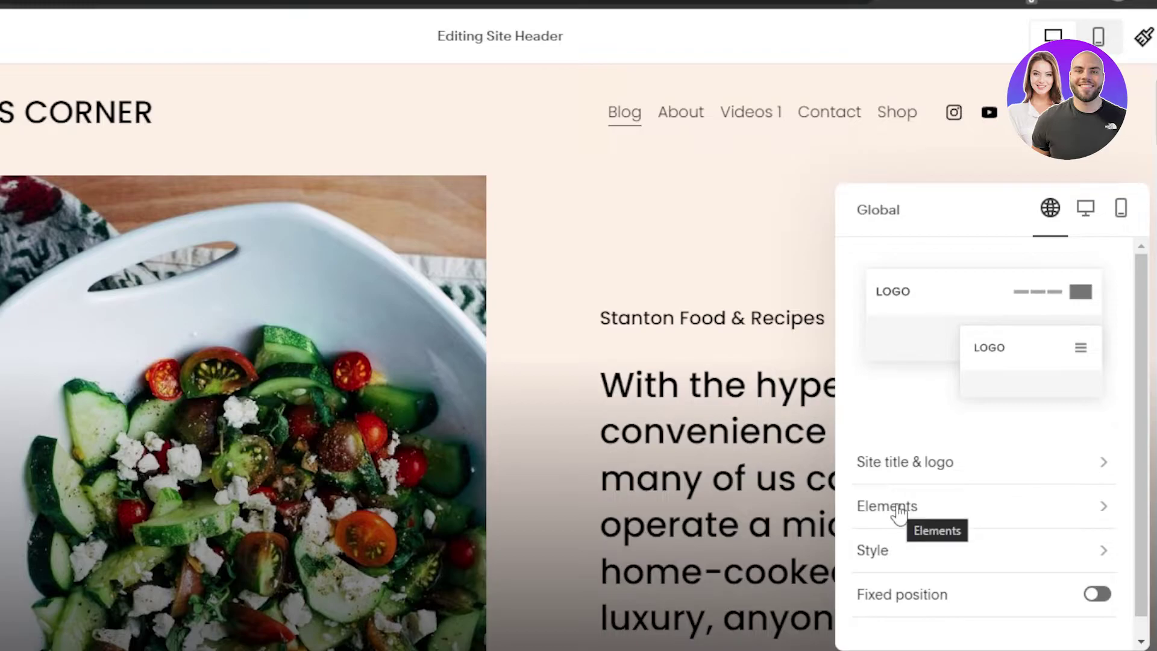
{"action": "left_click", "coordinate": [961, 511]}
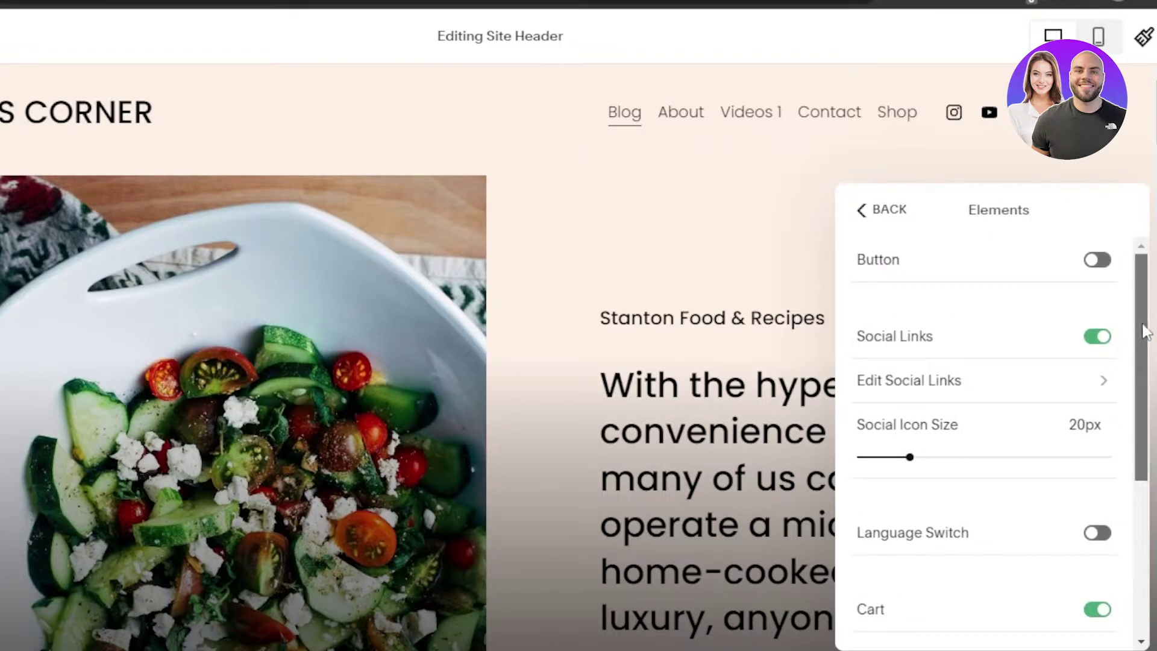
{"action": "scroll", "coordinate": [1140, 288], "scroll_direction": "down", "scroll_amount": 2}
{"action": "scroll", "coordinate": [1141, 288], "scroll_direction": "up", "scroll_amount": 2}
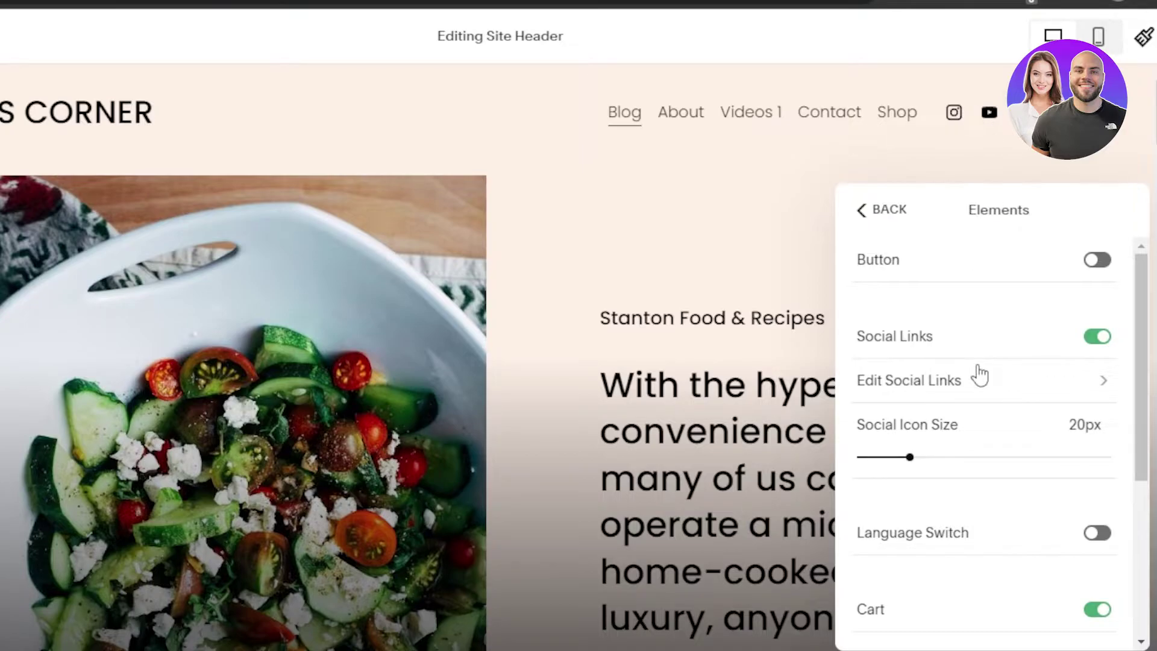
{"action": "left_click", "coordinate": [1098, 338]}
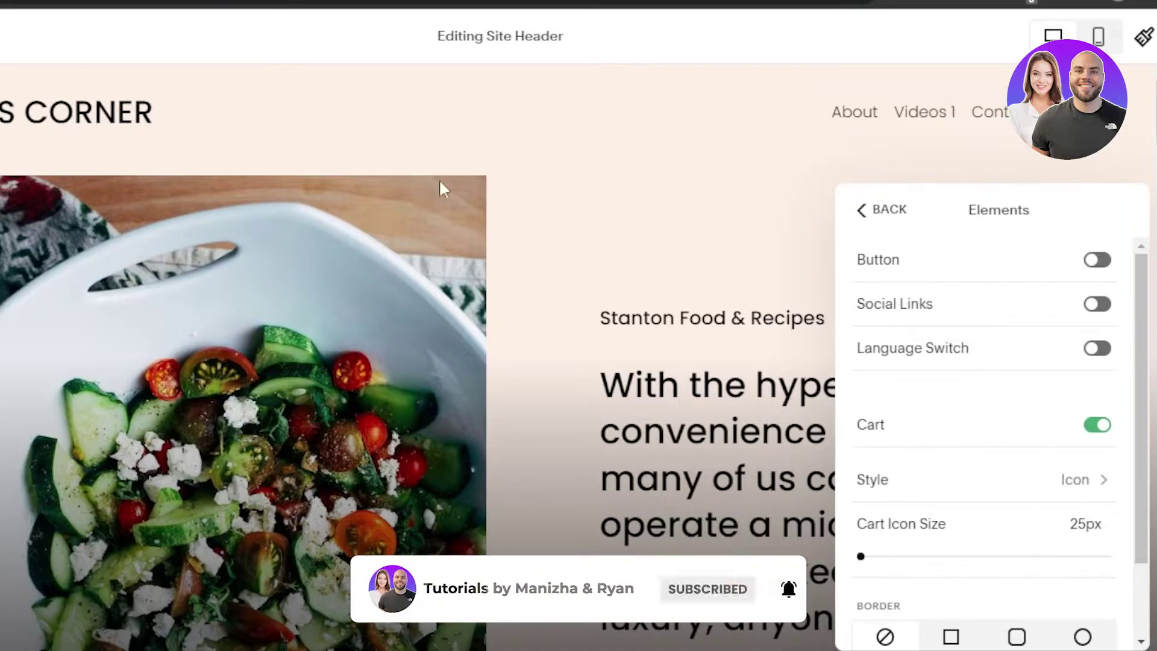
{"action": "left_click", "coordinate": [860, 220]}
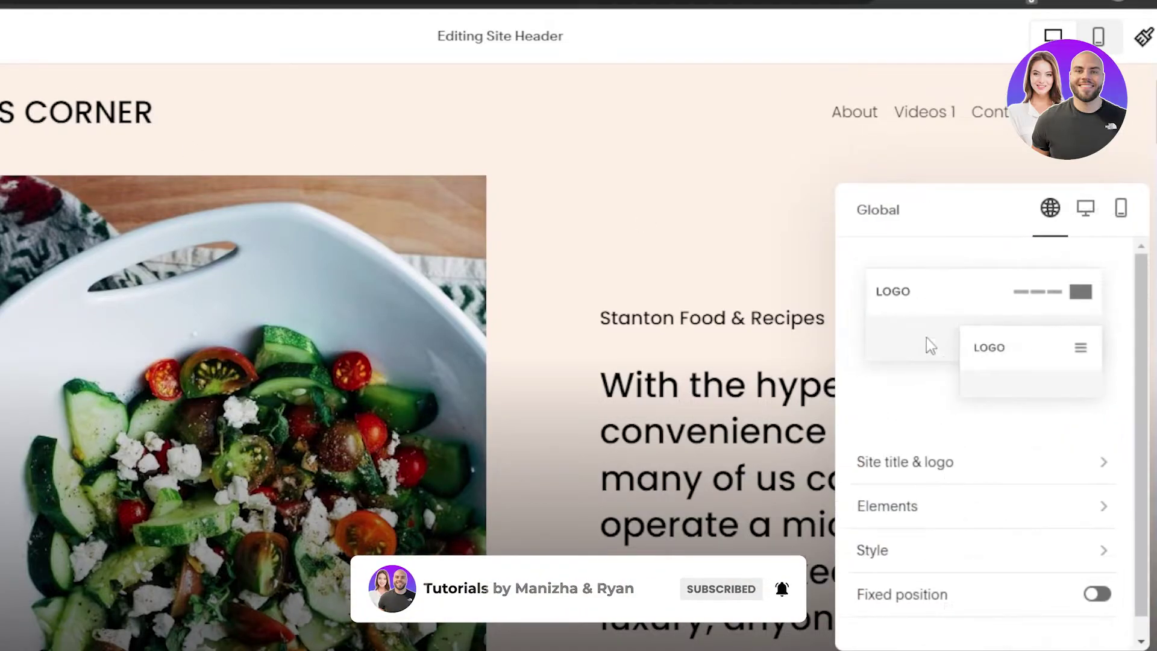
Upload 2077150.jpg as the site logo, set its height to 33px, and finish header editing.
{"action": "left_click", "coordinate": [922, 475]}
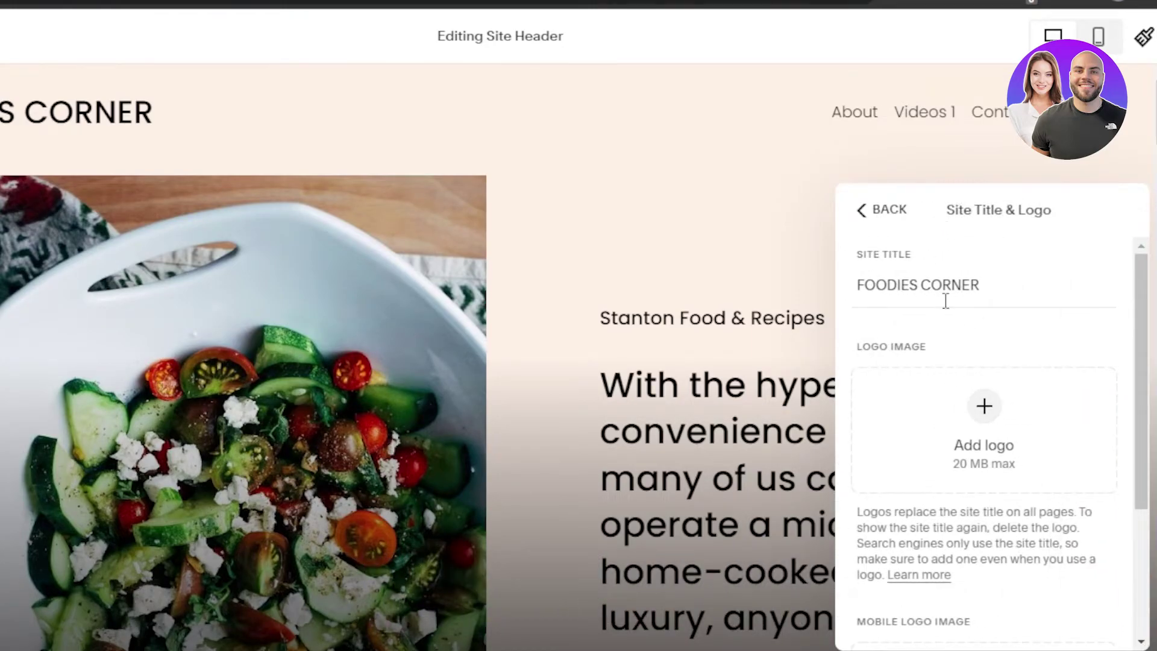
{"action": "left_click", "coordinate": [1007, 279]}
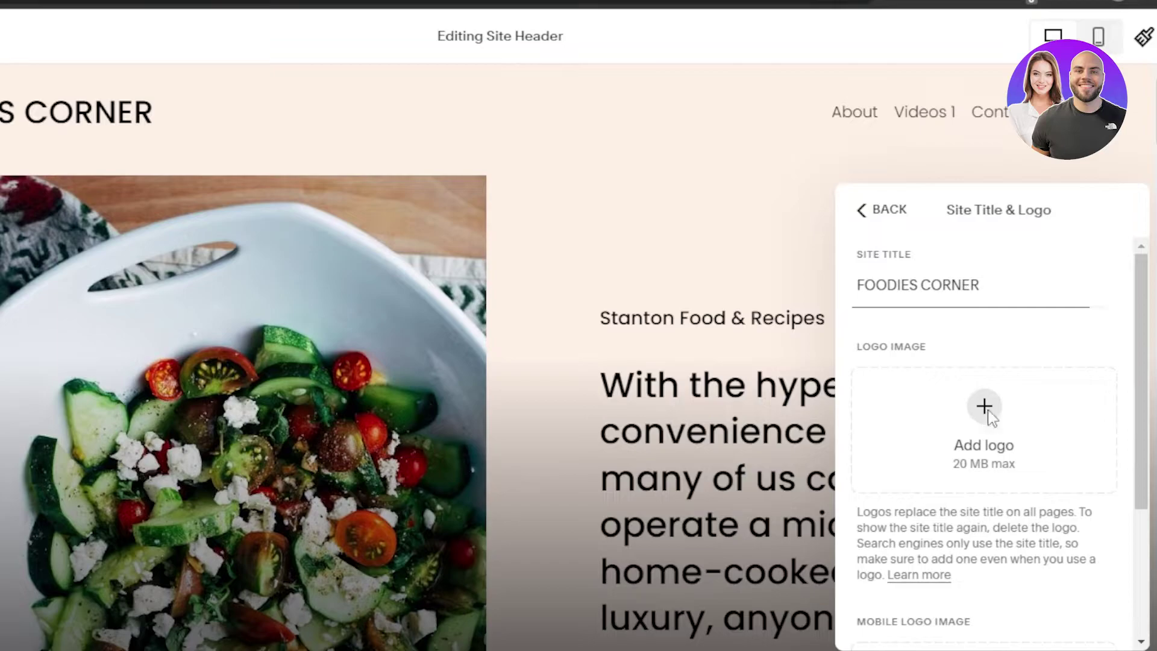
{"action": "left_click", "coordinate": [987, 412]}
{"action": "left_click", "coordinate": [950, 467]}
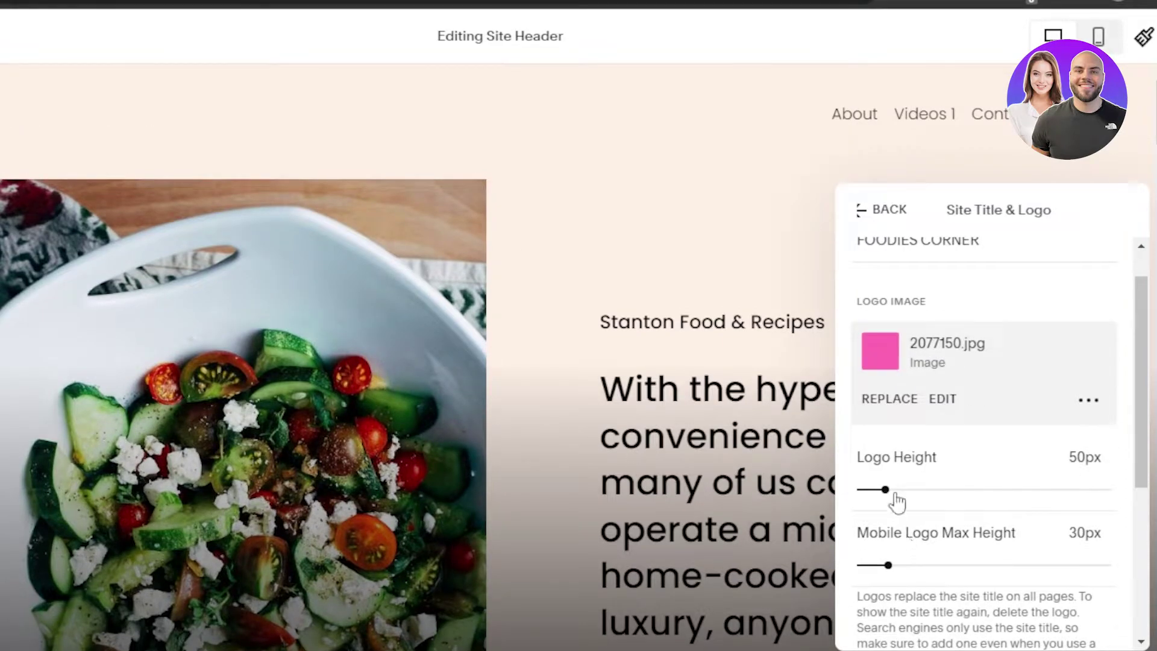
{"action": "left_click", "coordinate": [872, 490]}
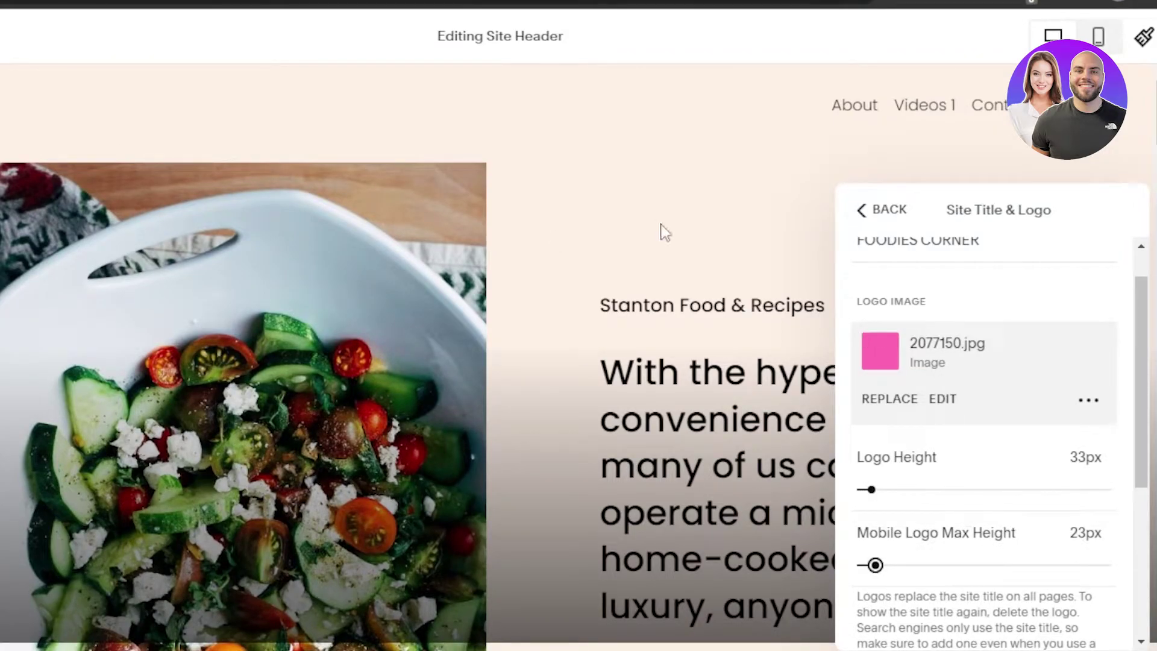
{"action": "scroll", "coordinate": [1135, 385], "scroll_direction": "up", "scroll_amount": 1}
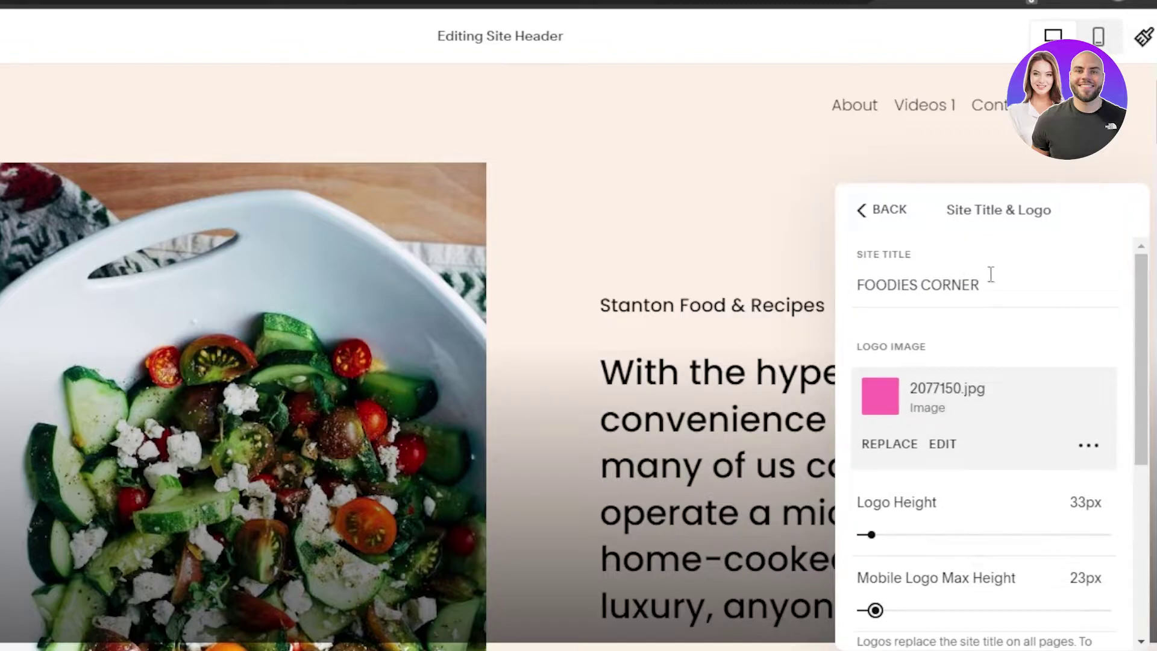
{"action": "left_click", "coordinate": [1011, 284]}
{"action": "left_click", "coordinate": [881, 210]}
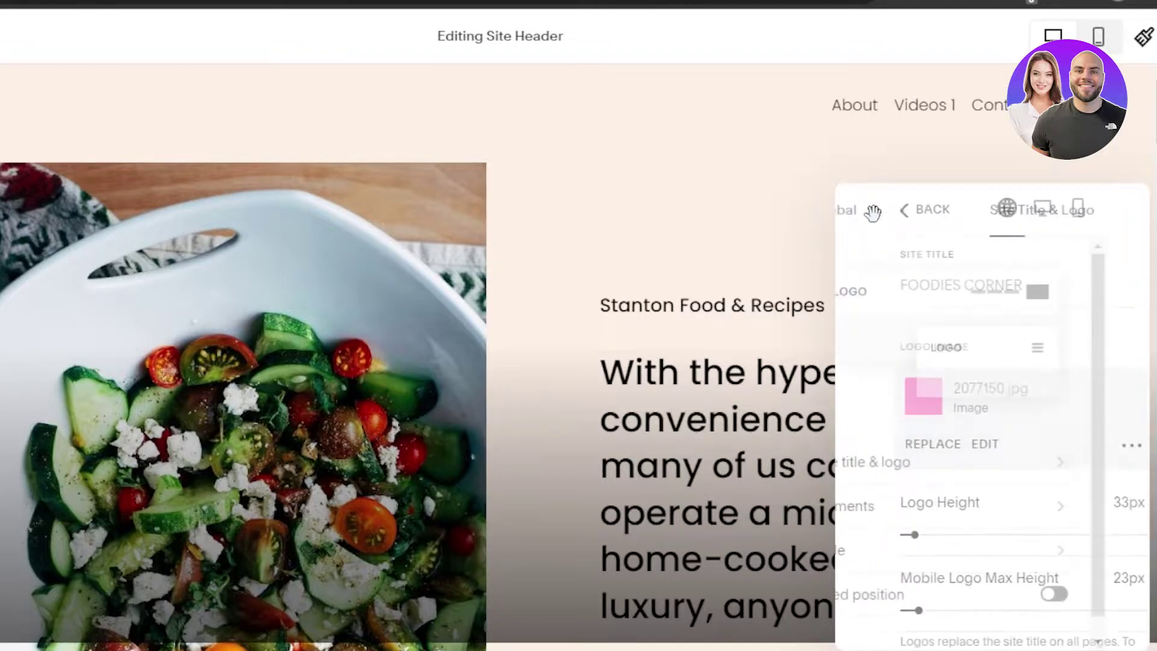
{"action": "left_click", "coordinate": [771, 155]}
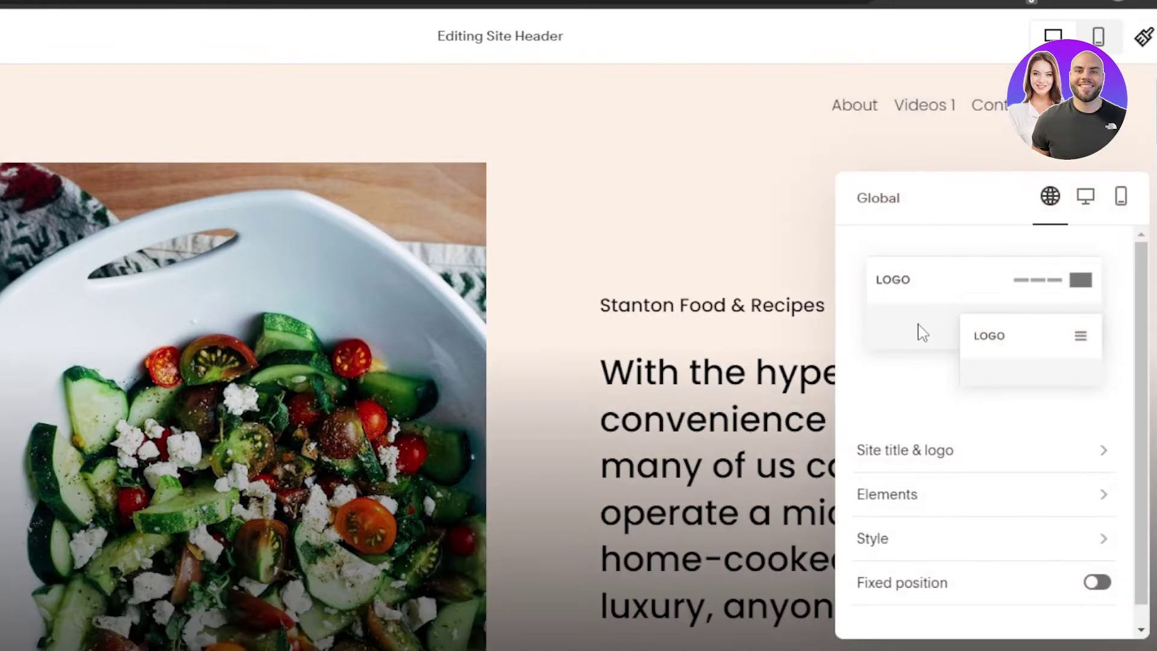
{"action": "left_click", "coordinate": [928, 448]}
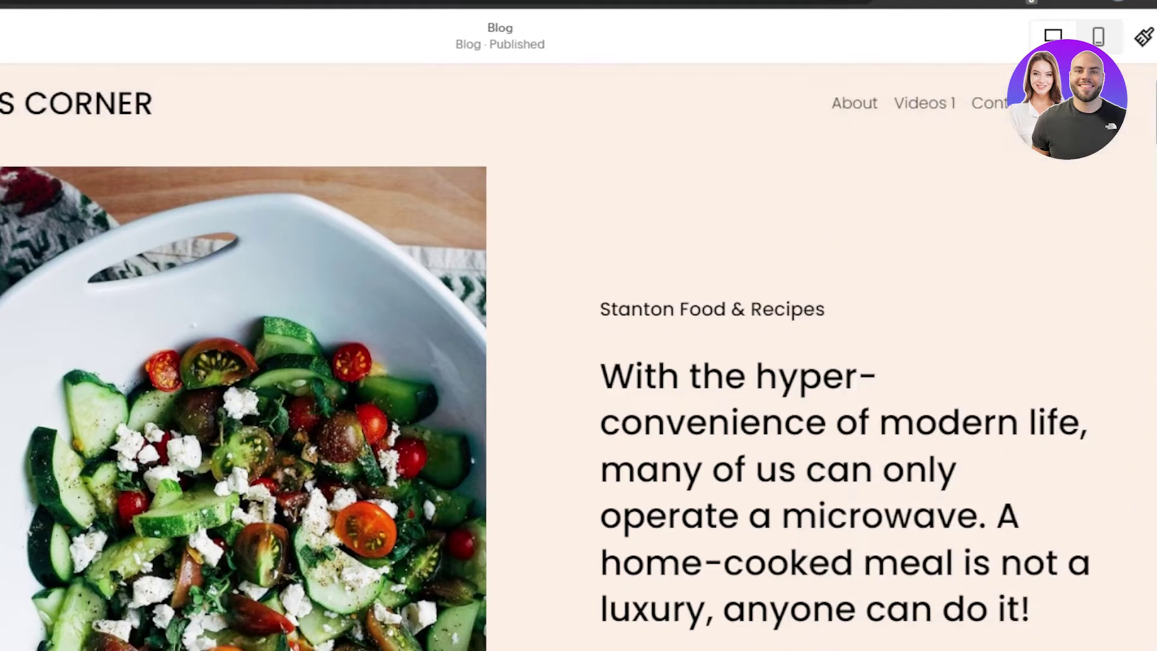
Swap the Blog page's salad photo for the library image unsplash-image-MqT0asuolcU.jpg.
{"action": "scroll", "coordinate": [578, 355], "scroll_direction": "down", "scroll_amount": 5}
{"action": "scroll", "coordinate": [579, 355], "scroll_direction": "up", "scroll_amount": 2}
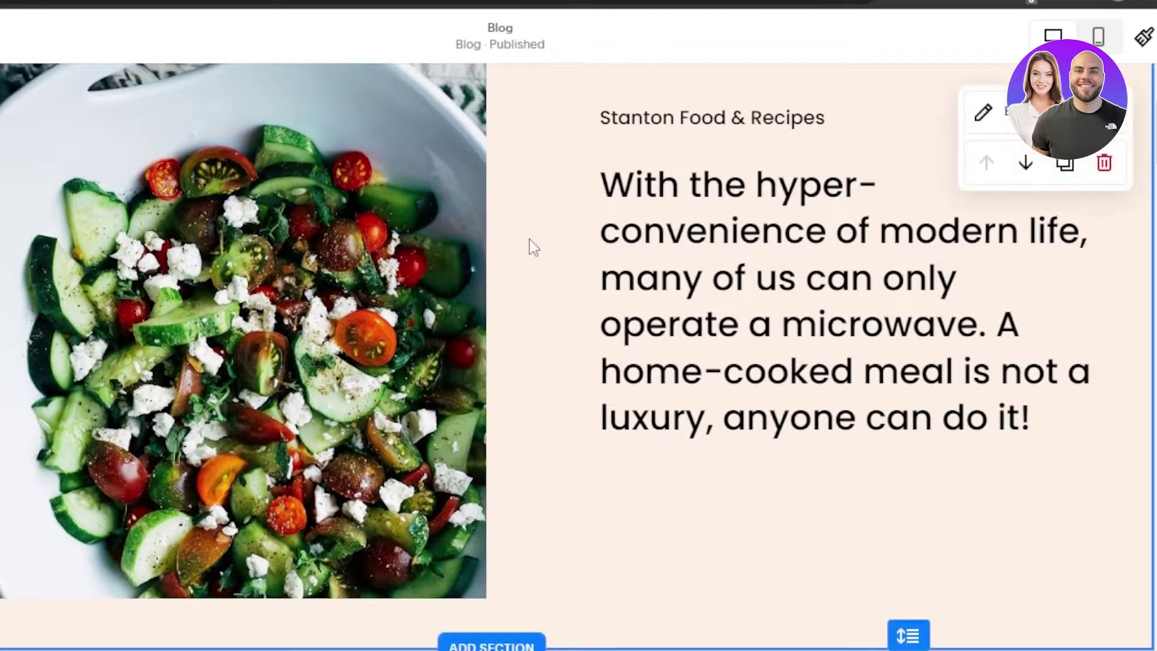
{"action": "left_click", "coordinate": [409, 234]}
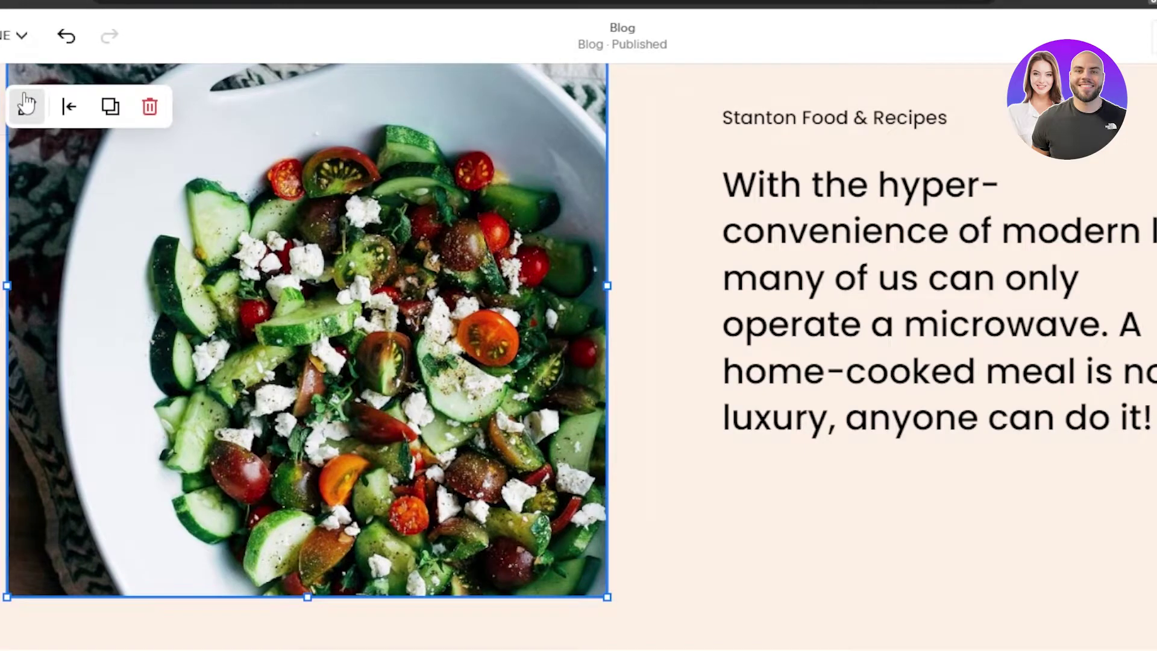
{"action": "left_click", "coordinate": [26, 104]}
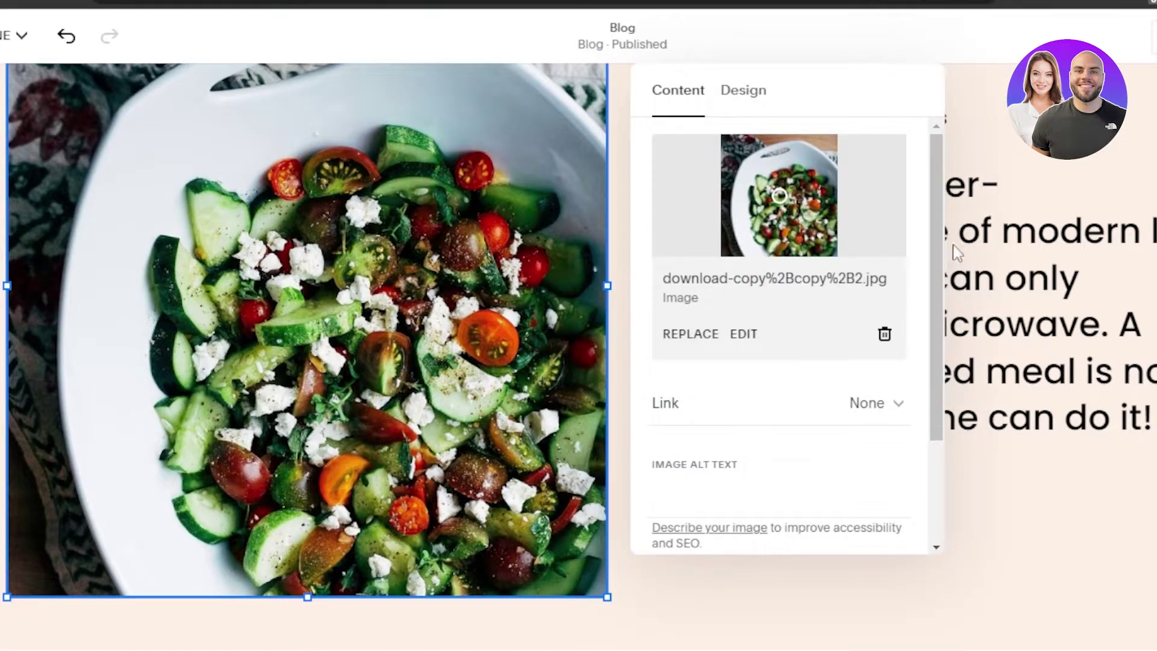
{"action": "scroll", "coordinate": [931, 236], "scroll_direction": "down", "scroll_amount": 3}
{"action": "scroll", "coordinate": [868, 305], "scroll_direction": "up", "scroll_amount": 1}
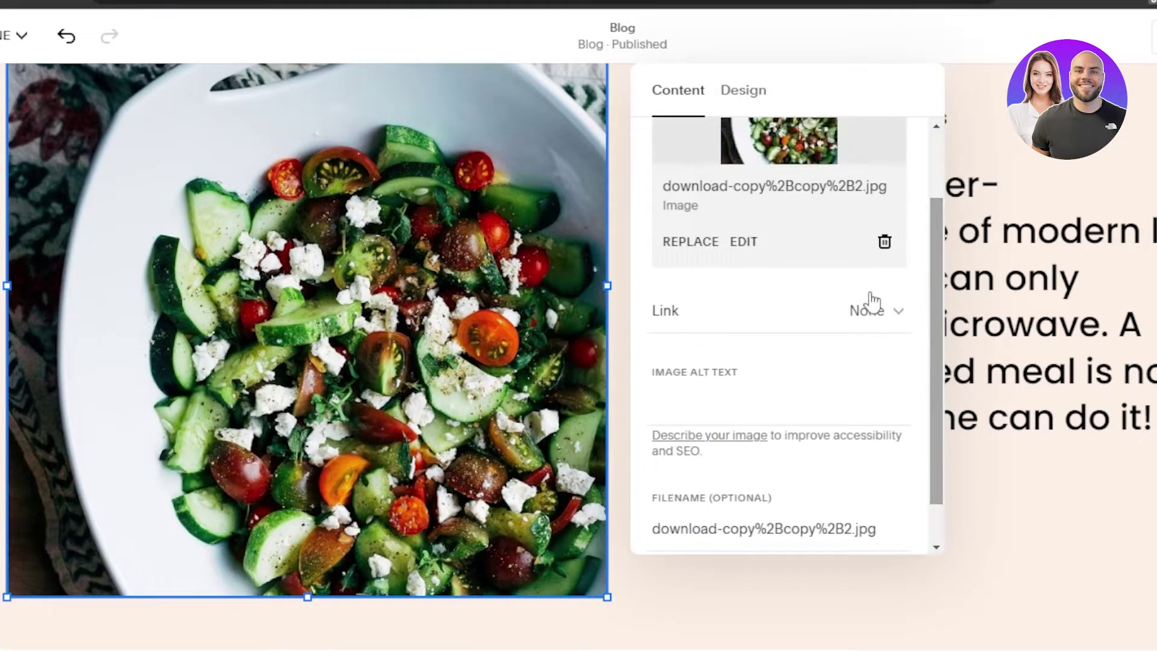
{"action": "left_click", "coordinate": [687, 243]}
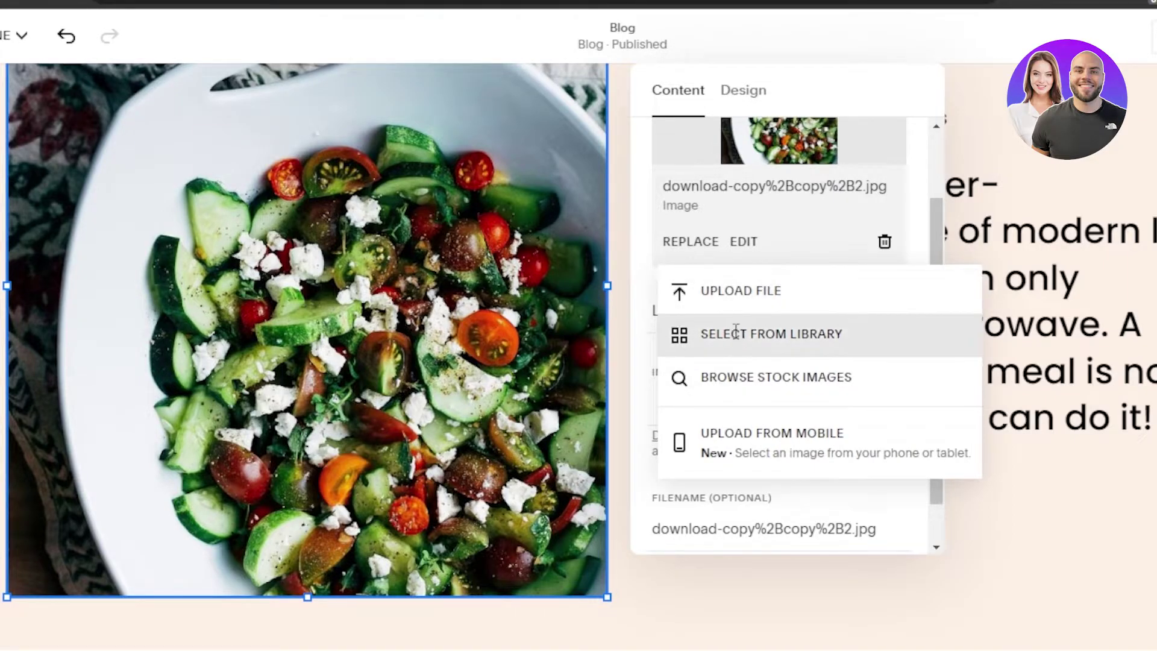
{"action": "left_click", "coordinate": [679, 334]}
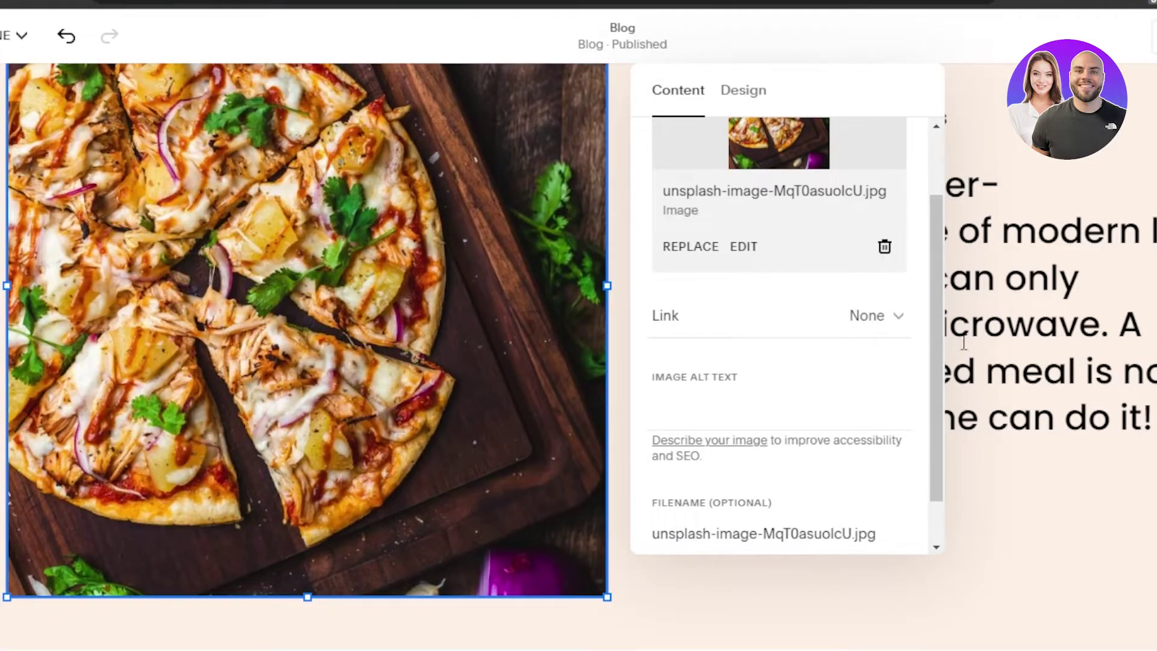
{"action": "scroll", "coordinate": [301, 355], "scroll_direction": "up", "scroll_amount": 3}
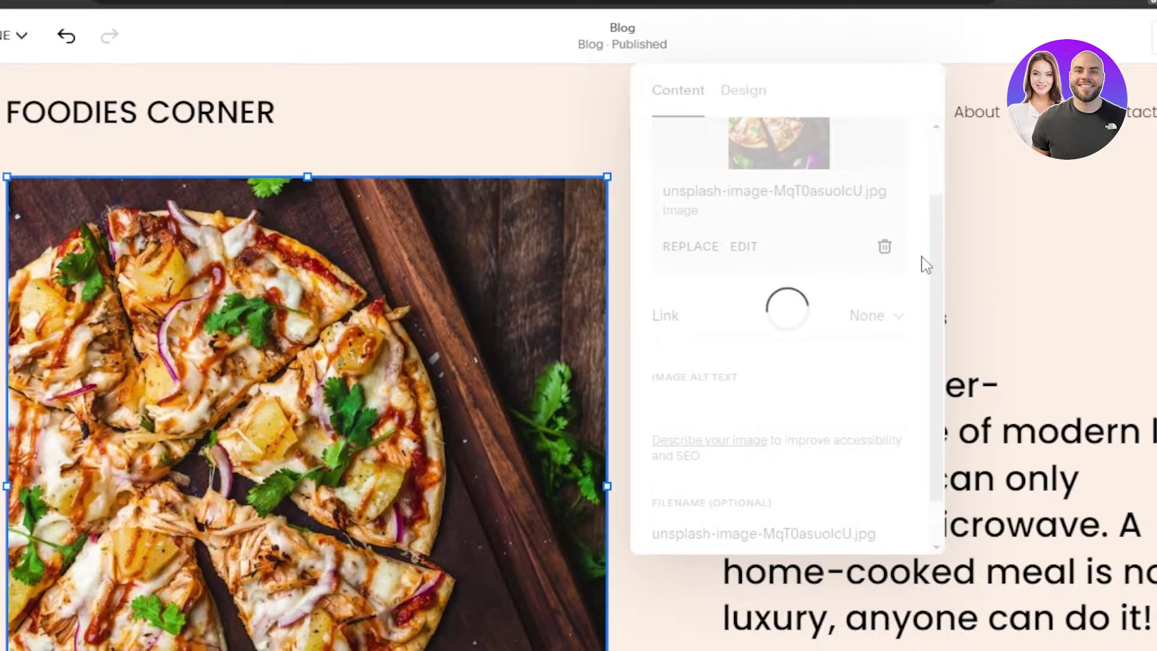
Erase the paragraph beside the pizza photo and type dotted lines under BEST PIZZA IN TOWN.
{"action": "left_click", "coordinate": [875, 468]}
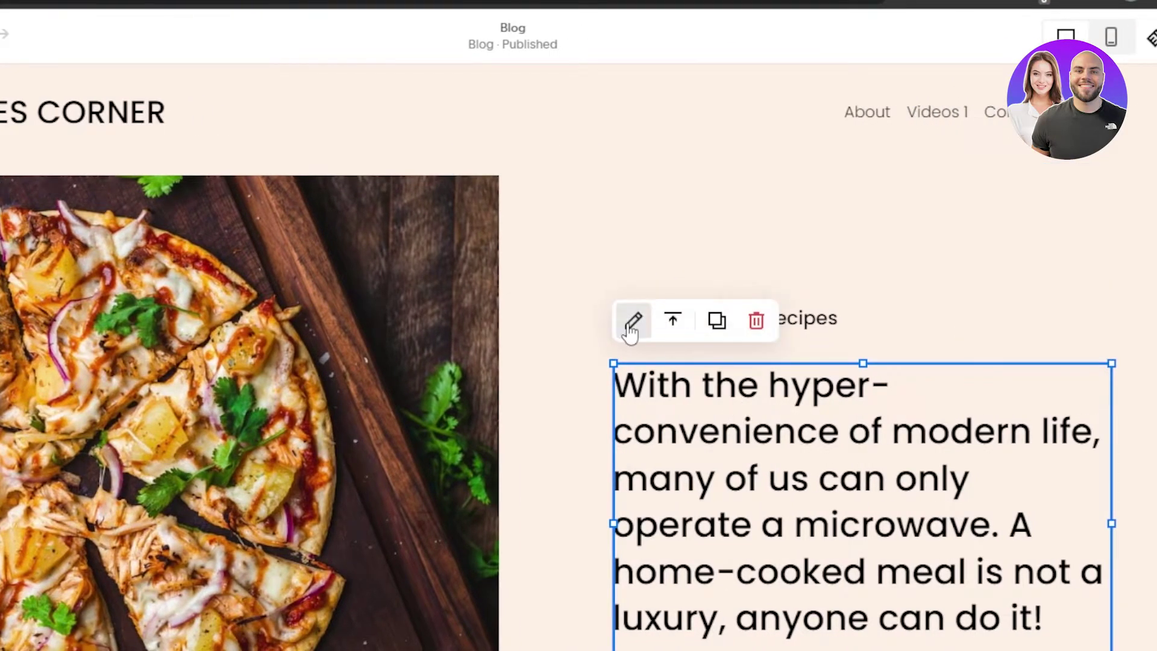
{"action": "left_click", "coordinate": [631, 330]}
{"action": "scroll", "coordinate": [1061, 416], "scroll_direction": "down", "scroll_amount": 3}
{"action": "left_click", "coordinate": [1061, 416]}
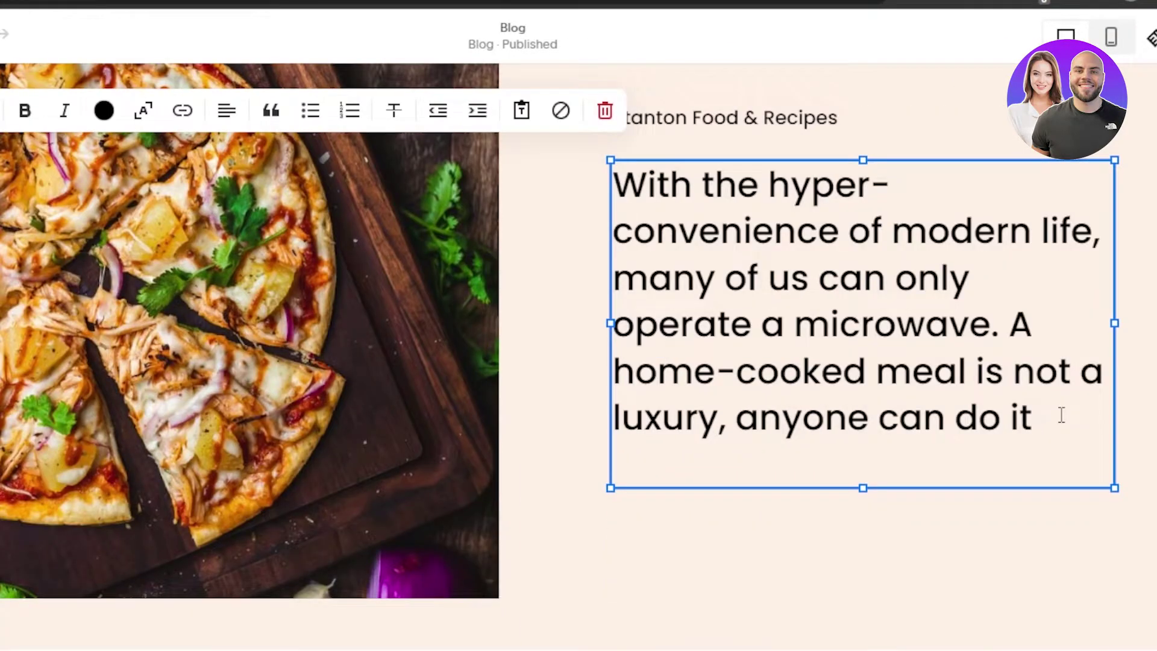
{"action": "key", "text": "BackSpace"}
{"action": "key", "text": "BackSpace"}
{"action": "key", "text": "BackSpace"}
{"action": "key", "text": "BackSpace"}
{"action": "key", "text": "BackSpace"}
{"action": "key", "text": "BackSpace"}
{"action": "key", "text": "BackSpace"}
{"action": "key", "text": "BackSpace"}
{"action": "key", "text": "BackSpace"}
{"action": "key", "text": "BackSpace"}
{"action": "key", "text": "BackSpace"}
{"action": "key", "text": "BackSpace"}
{"action": "key", "text": "BackSpace"}
{"action": "key", "text": "BackSpace"}
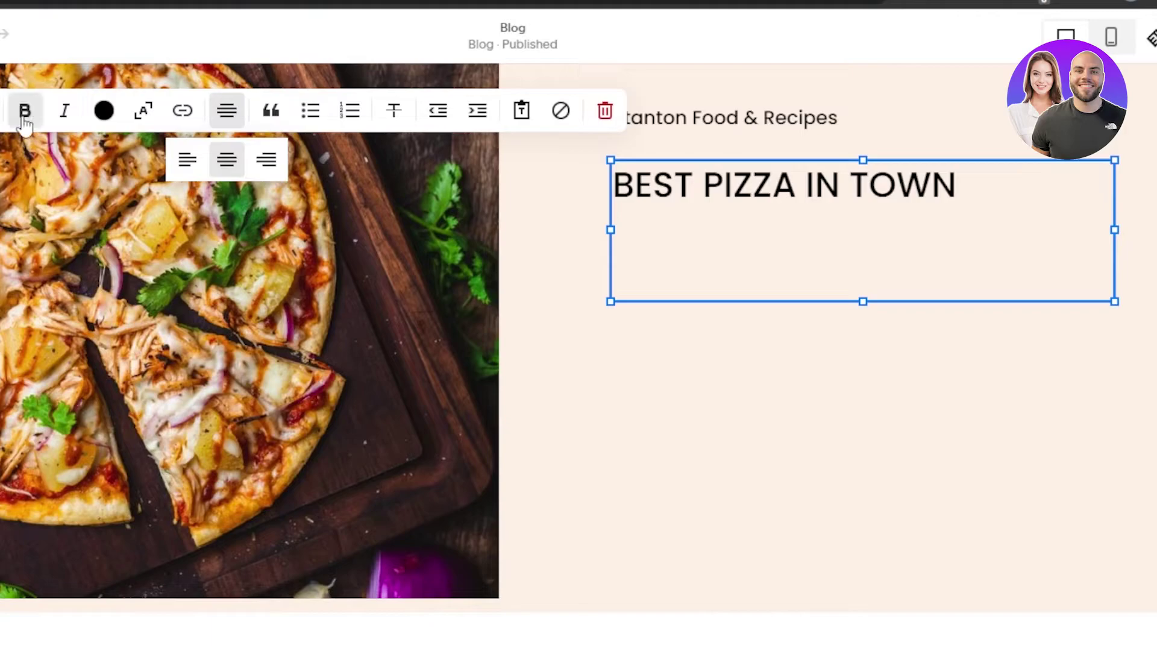
{"action": "left_click", "coordinate": [796, 267]}
{"action": "type", "text": "................................................................................................................................................................"}
{"action": "type", "text": "................"}
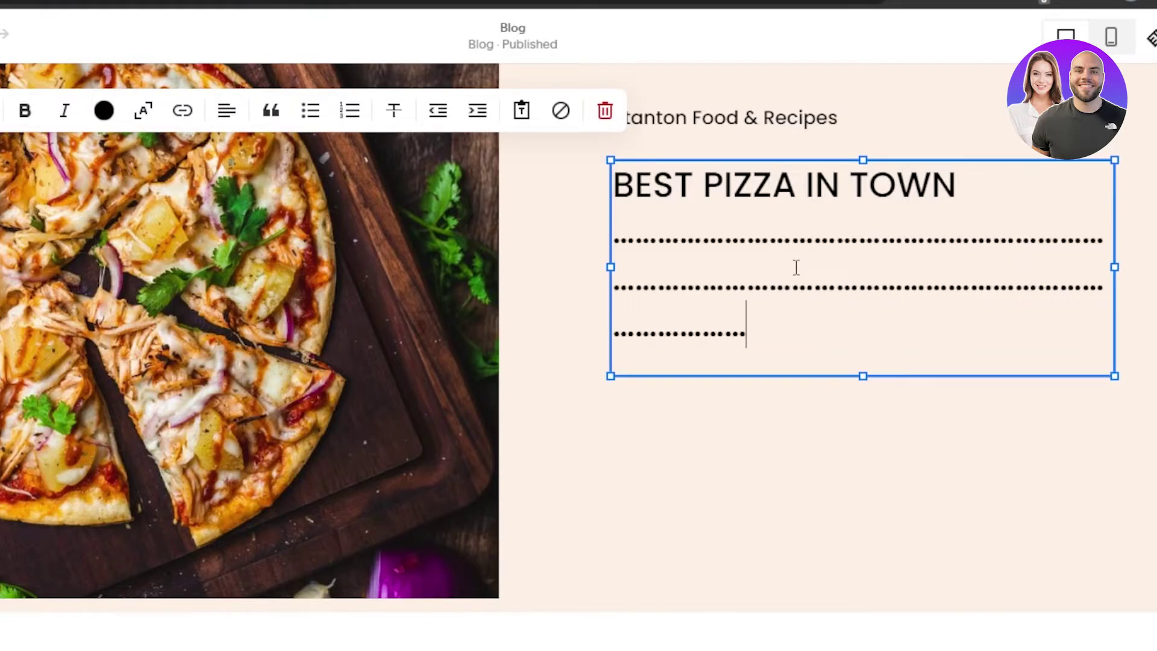
{"action": "type", "text": ".........................................................................."}
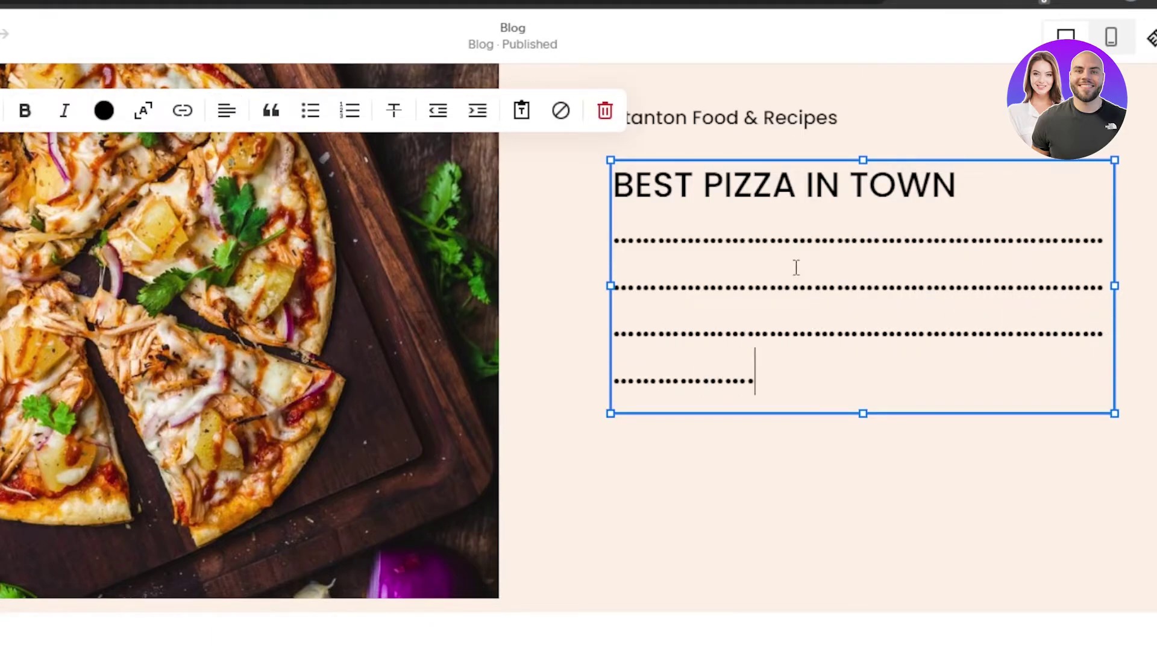
{"action": "type", "text": "..................."}
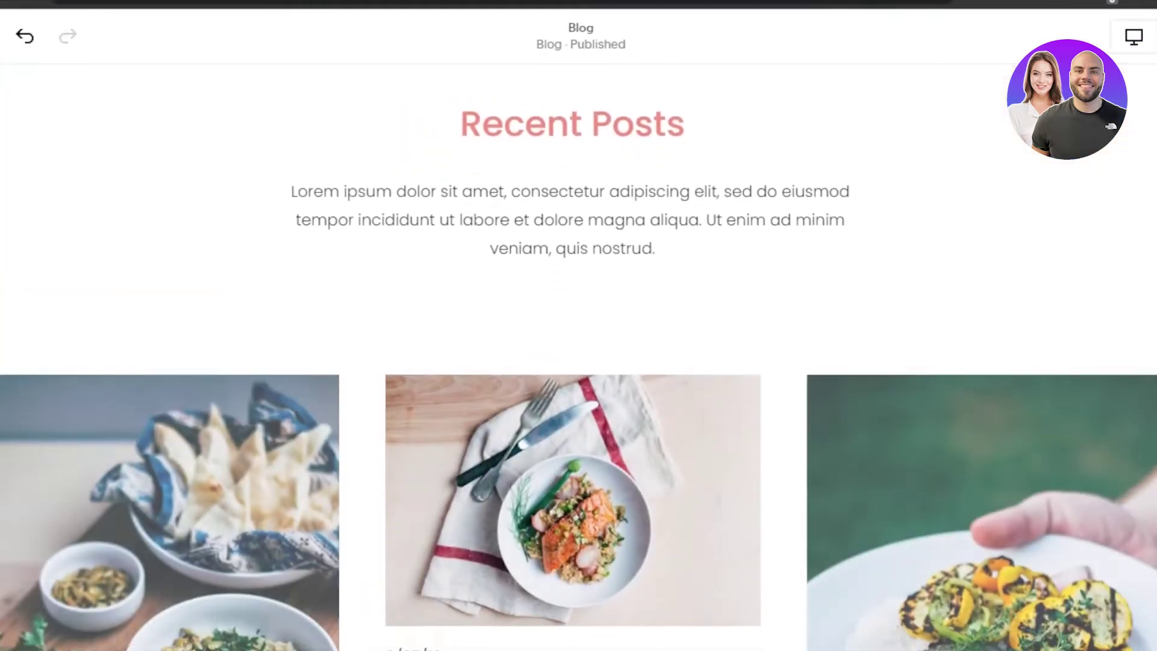
{"action": "scroll", "coordinate": [578, 361], "scroll_direction": "down", "scroll_amount": 3}
{"action": "scroll", "coordinate": [579, 362], "scroll_direction": "up", "scroll_amount": 5}
{"action": "scroll", "coordinate": [578, 362], "scroll_direction": "down", "scroll_amount": 14}
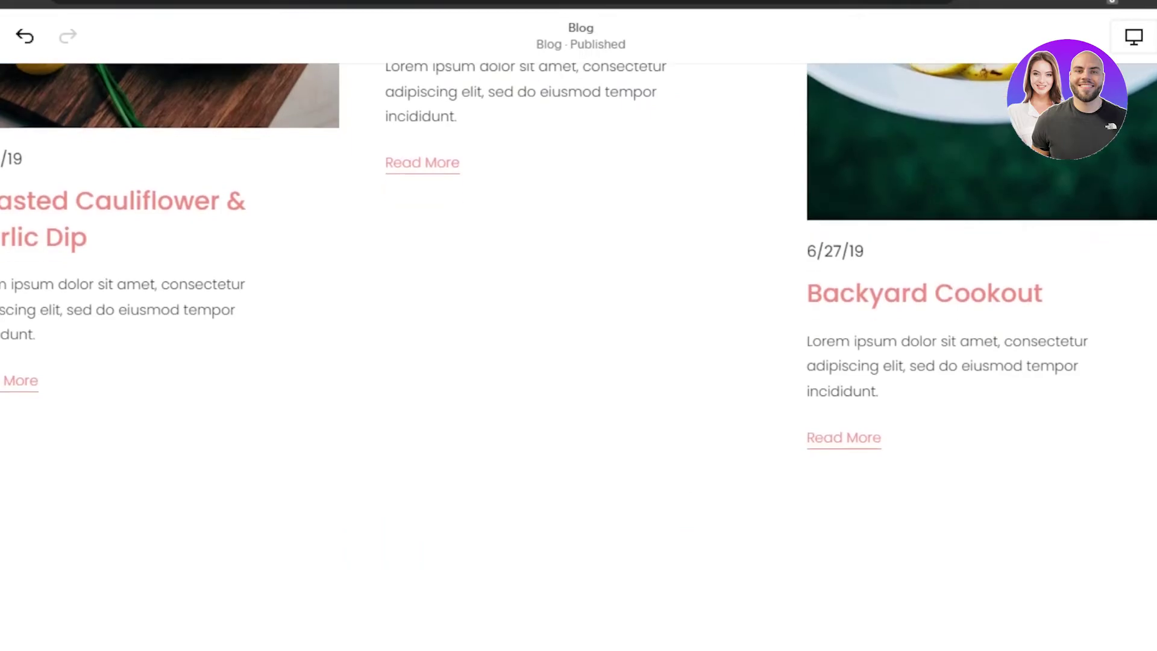
{"action": "scroll", "coordinate": [578, 362], "scroll_direction": "up", "scroll_amount": 12}
{"action": "scroll", "coordinate": [578, 361], "scroll_direction": "down", "scroll_amount": 15}
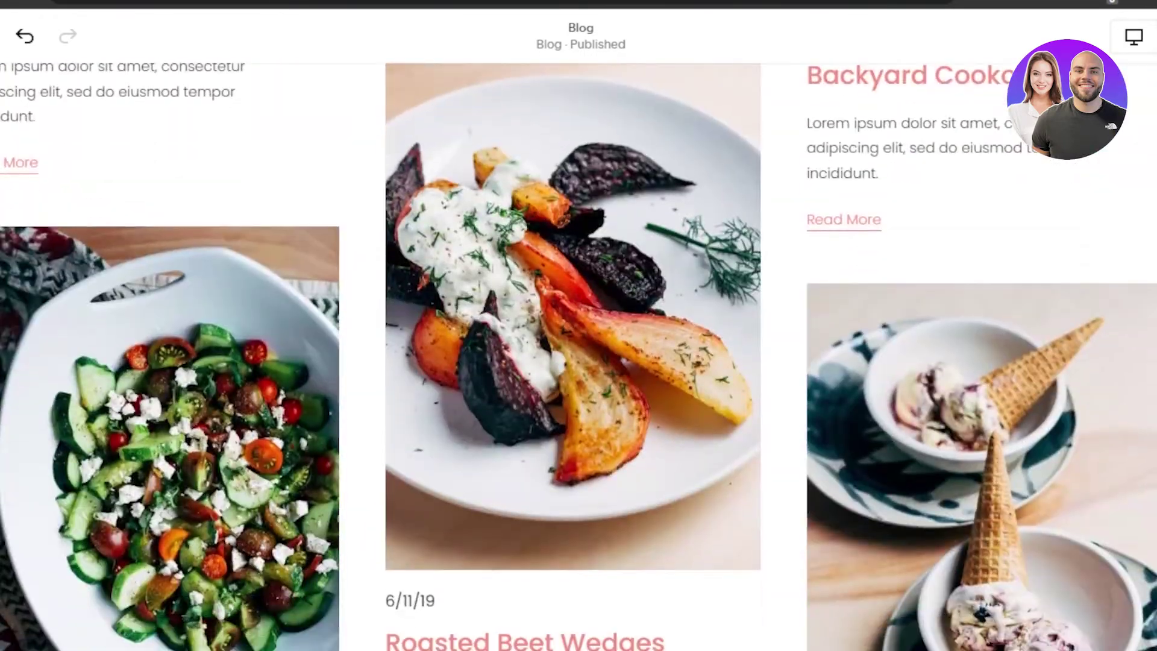
{"action": "scroll", "coordinate": [578, 362], "scroll_direction": "down", "scroll_amount": 20}
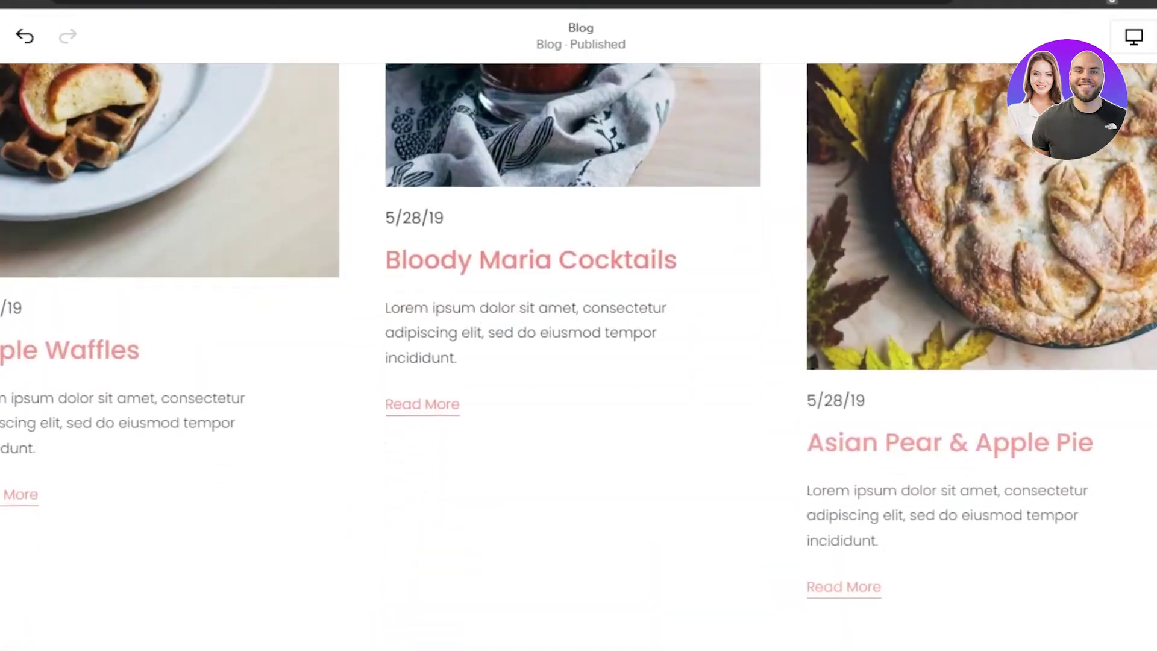
{"action": "scroll", "coordinate": [579, 362], "scroll_direction": "down", "scroll_amount": 10}
{"action": "scroll", "coordinate": [578, 361], "scroll_direction": "up", "scroll_amount": 10}
{"action": "scroll", "coordinate": [578, 361], "scroll_direction": "down", "scroll_amount": 11}
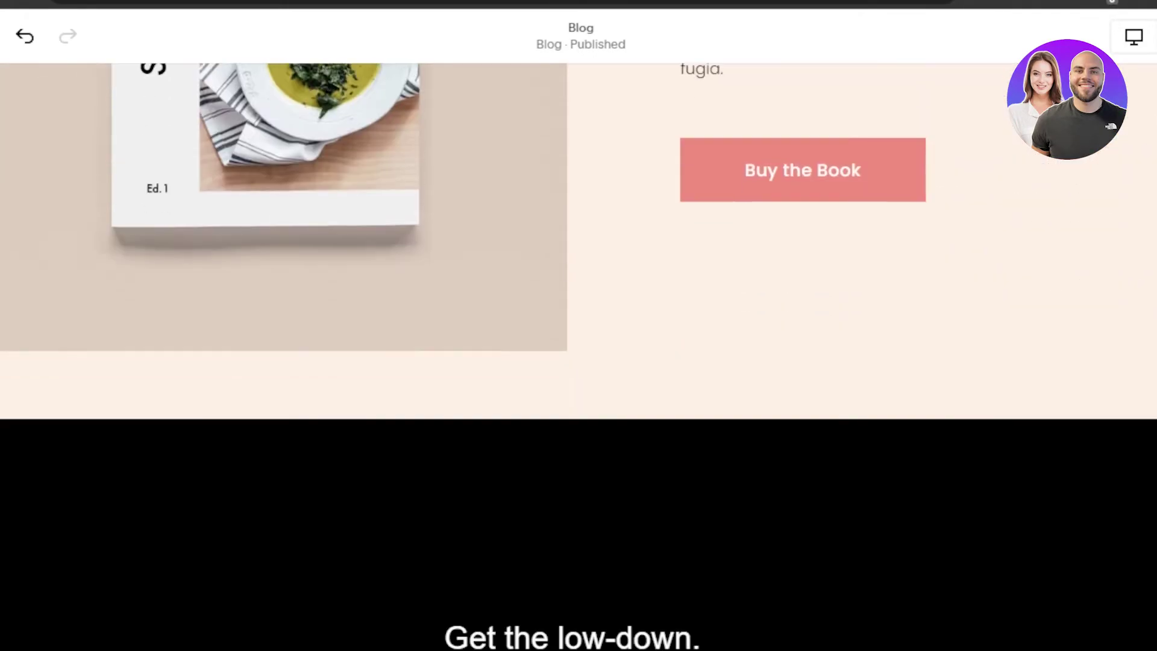
{"action": "scroll", "coordinate": [578, 361], "scroll_direction": "down", "scroll_amount": 8}
{"action": "scroll", "coordinate": [578, 362], "scroll_direction": "up", "scroll_amount": 15}
{"action": "scroll", "coordinate": [579, 362], "scroll_direction": "down", "scroll_amount": 4}
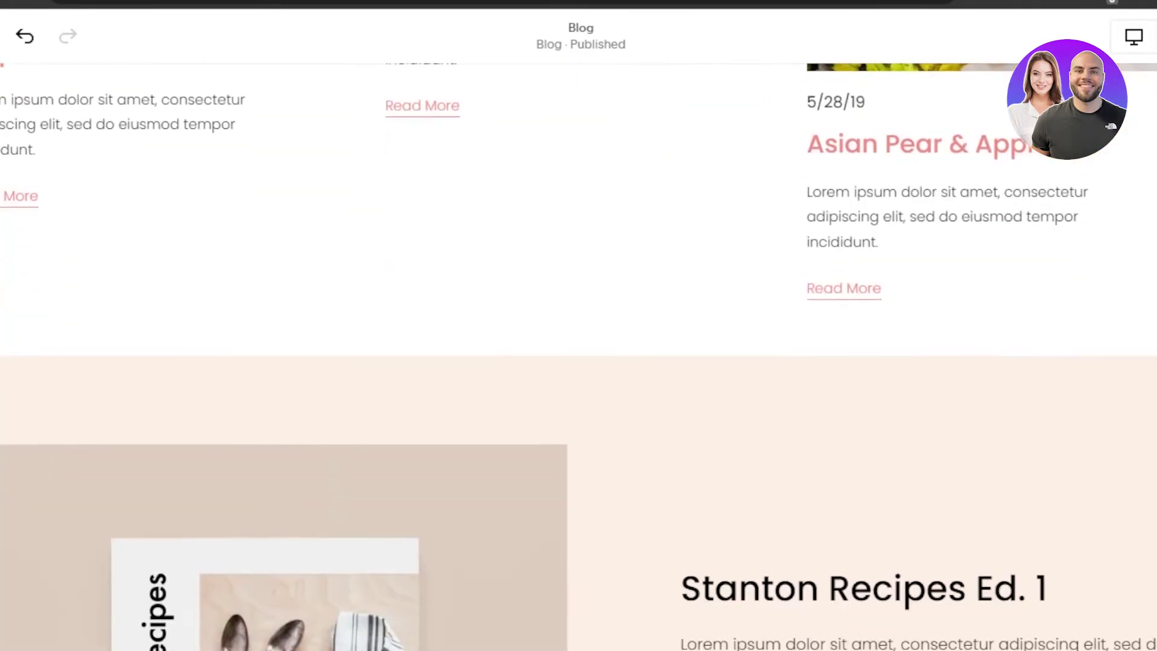
{"action": "scroll", "coordinate": [578, 361], "scroll_direction": "up", "scroll_amount": 2}
{"action": "mouse_move", "coordinate": [214, 476]}
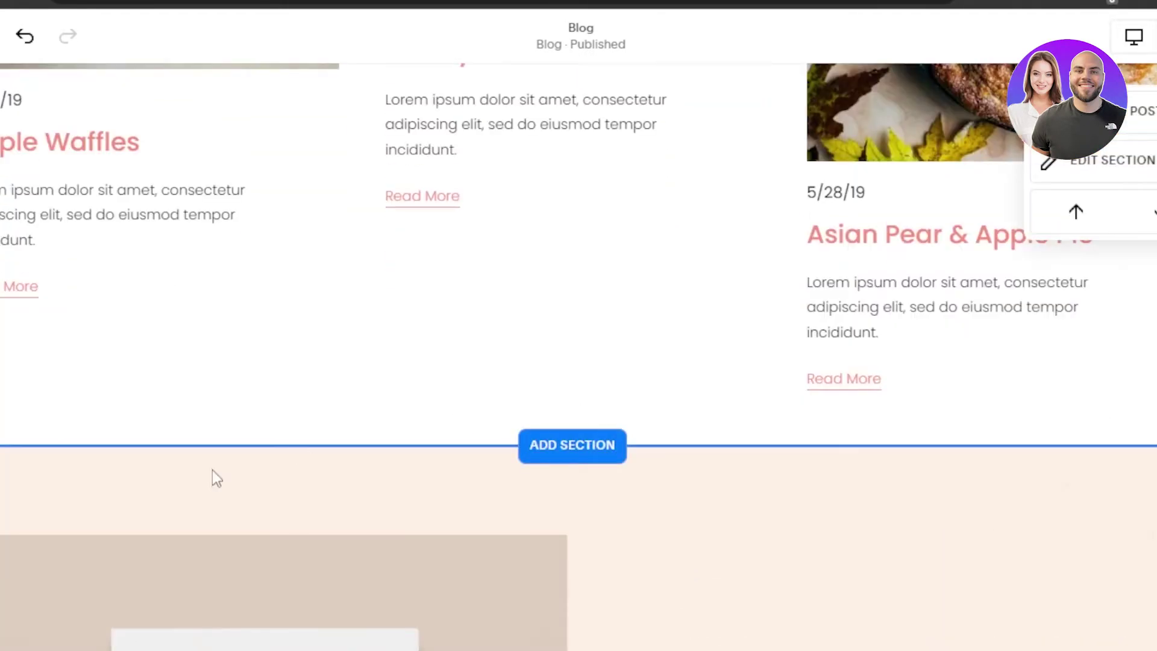
{"action": "left_click", "coordinate": [577, 447]}
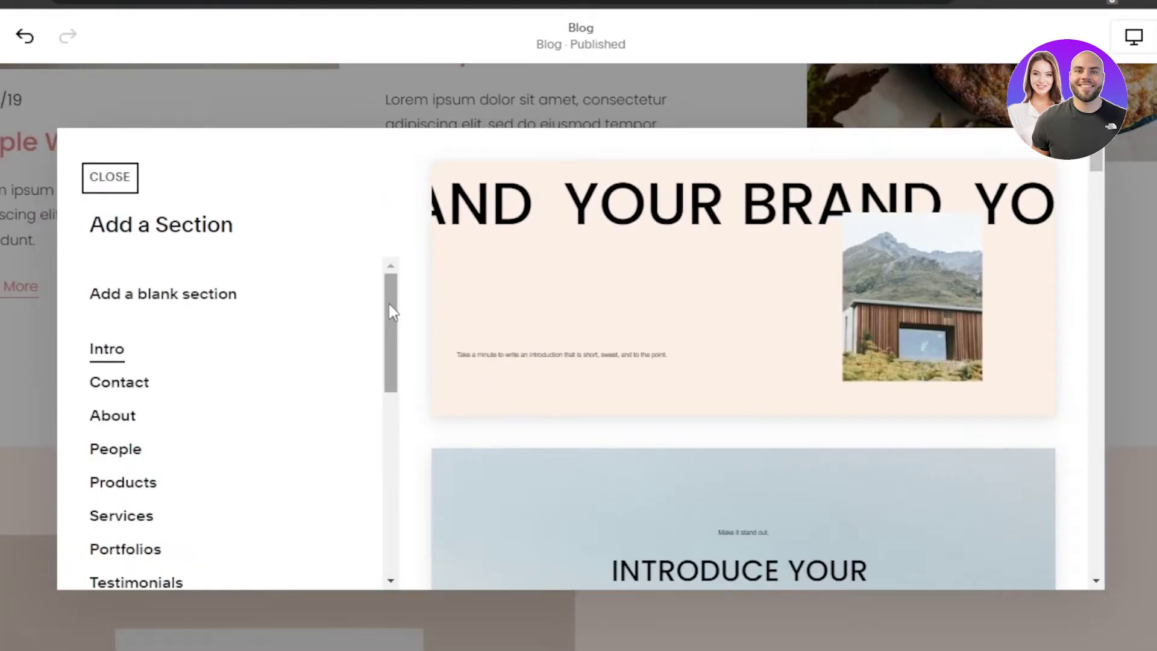
{"action": "left_click_drag", "start_coordinate": [388, 313], "coordinate": [403, 410]}
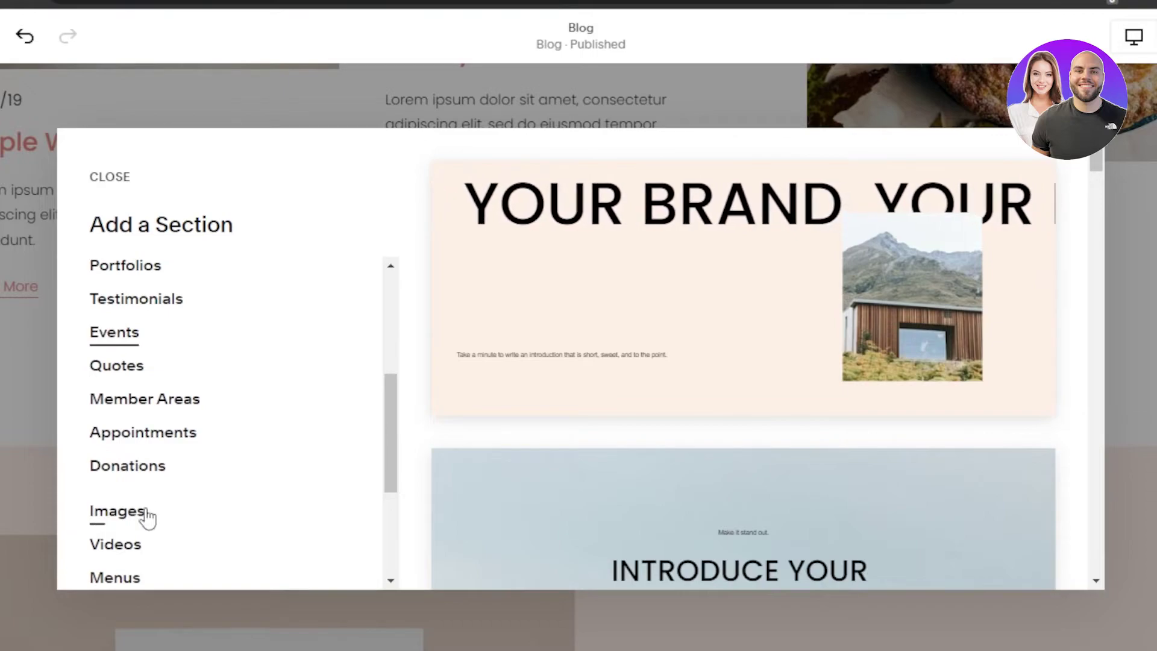
{"action": "left_click_drag", "start_coordinate": [397, 423], "coordinate": [395, 503]}
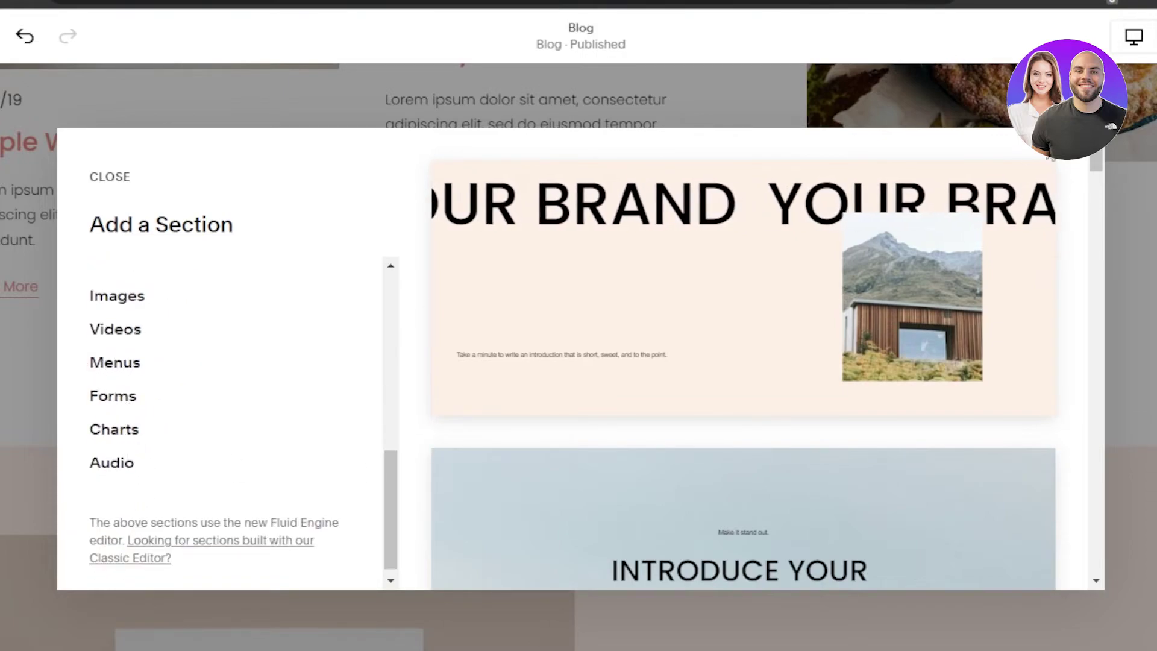
{"action": "left_click", "coordinate": [104, 178]}
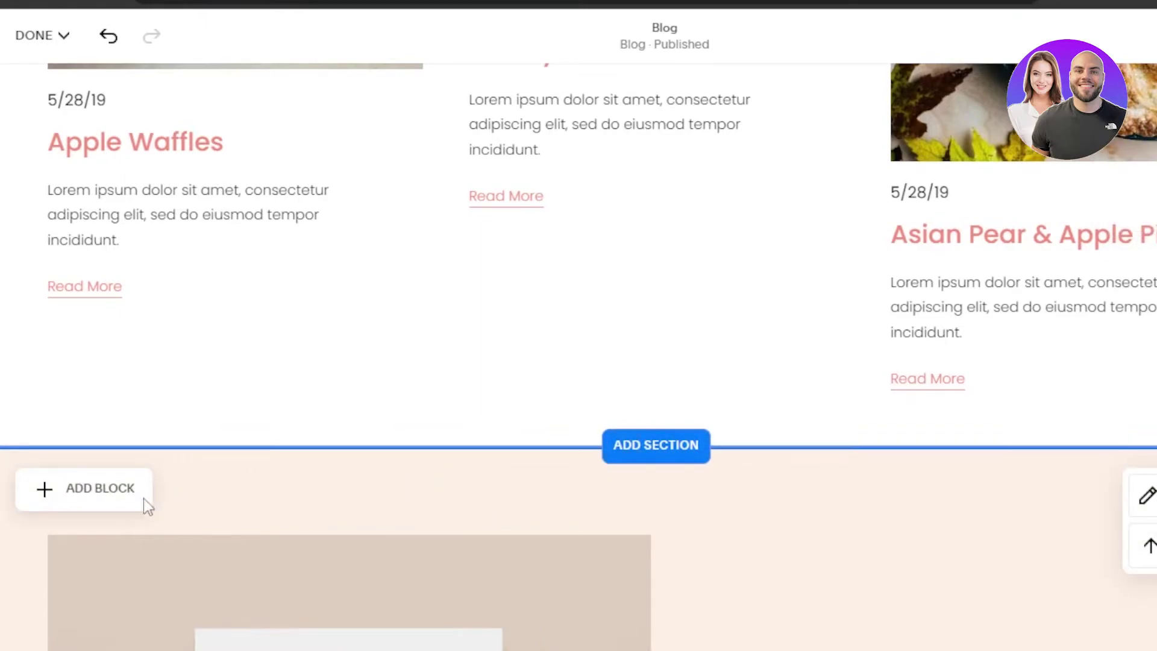
Insert a Map block from the Basic blocks list into the Stanton Recipes Ed. 1 section.
{"action": "left_click", "coordinate": [119, 508]}
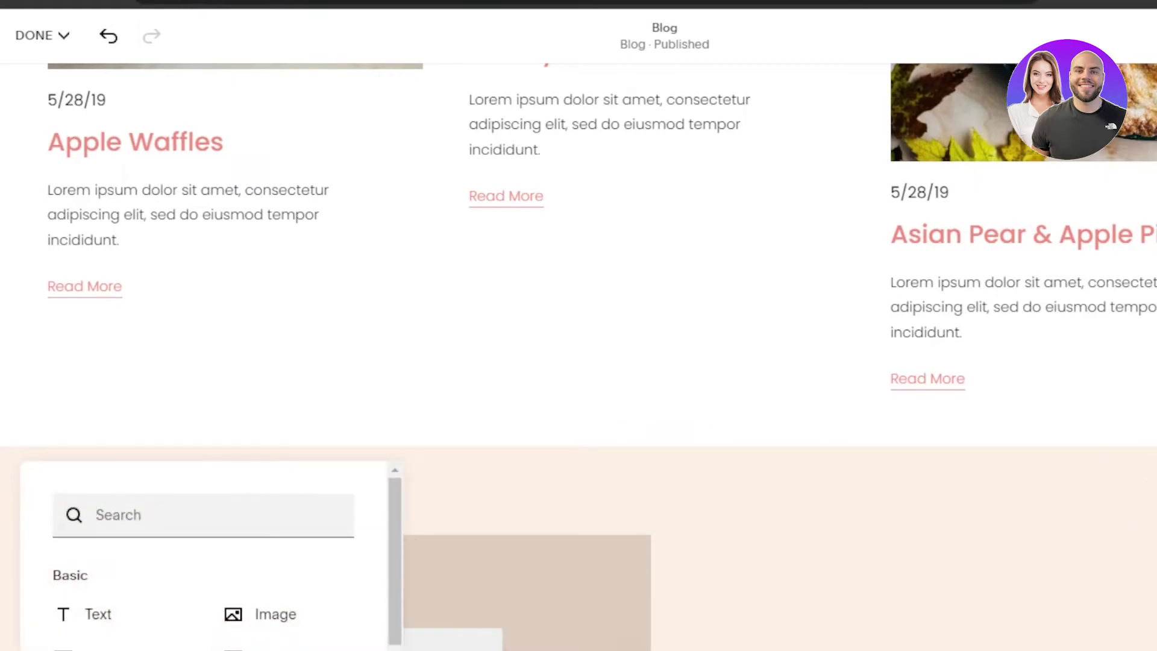
{"action": "scroll", "coordinate": [610, 459], "scroll_direction": "down", "scroll_amount": 5}
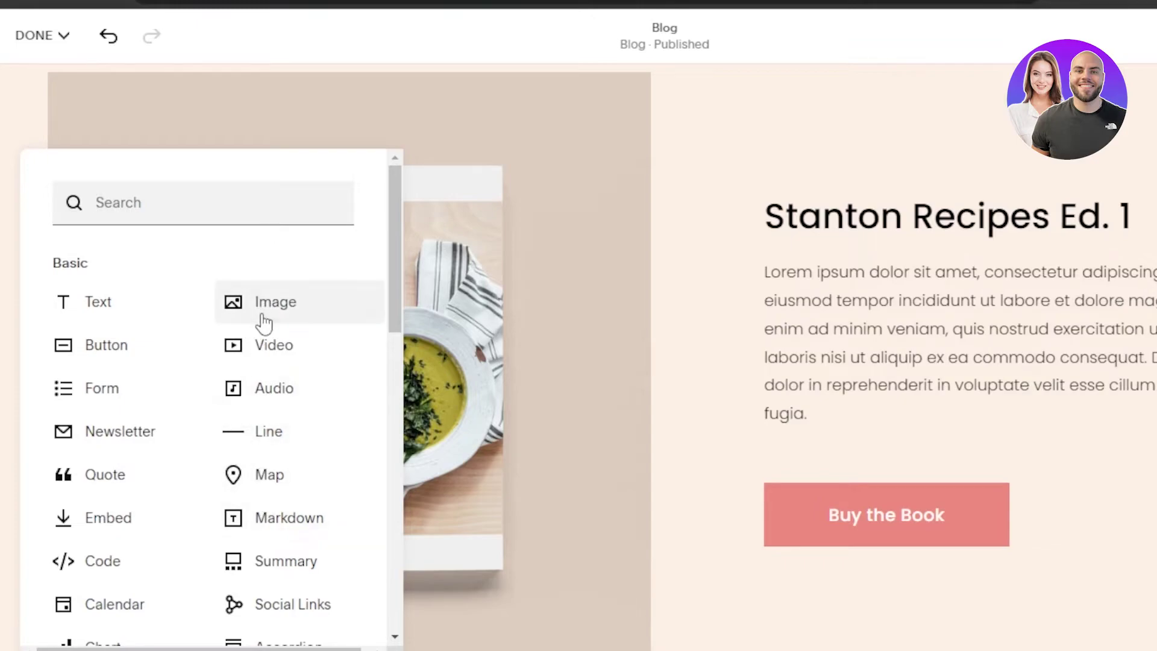
{"action": "left_click", "coordinate": [248, 483]}
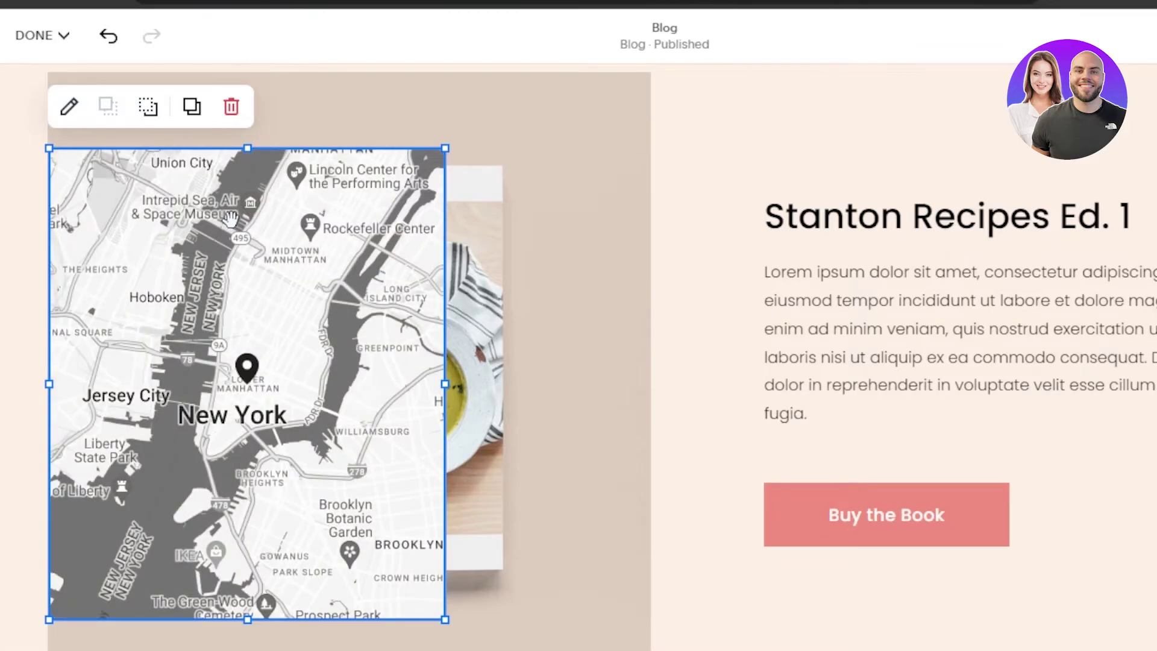
Move the map into the text column and shift the description paragraph lower.
{"action": "left_click_drag", "start_coordinate": [194, 300], "coordinate": [793, 165]}
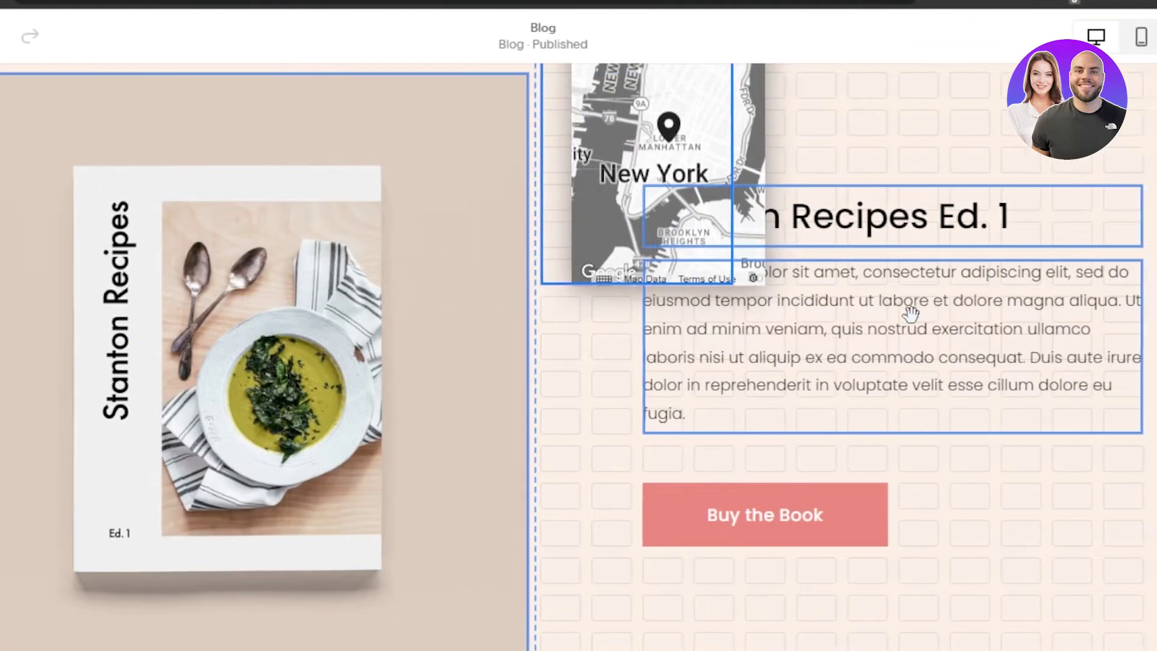
{"action": "left_click_drag", "start_coordinate": [972, 381], "coordinate": [966, 416]}
{"action": "left_click_drag", "start_coordinate": [820, 417], "coordinate": [815, 413]}
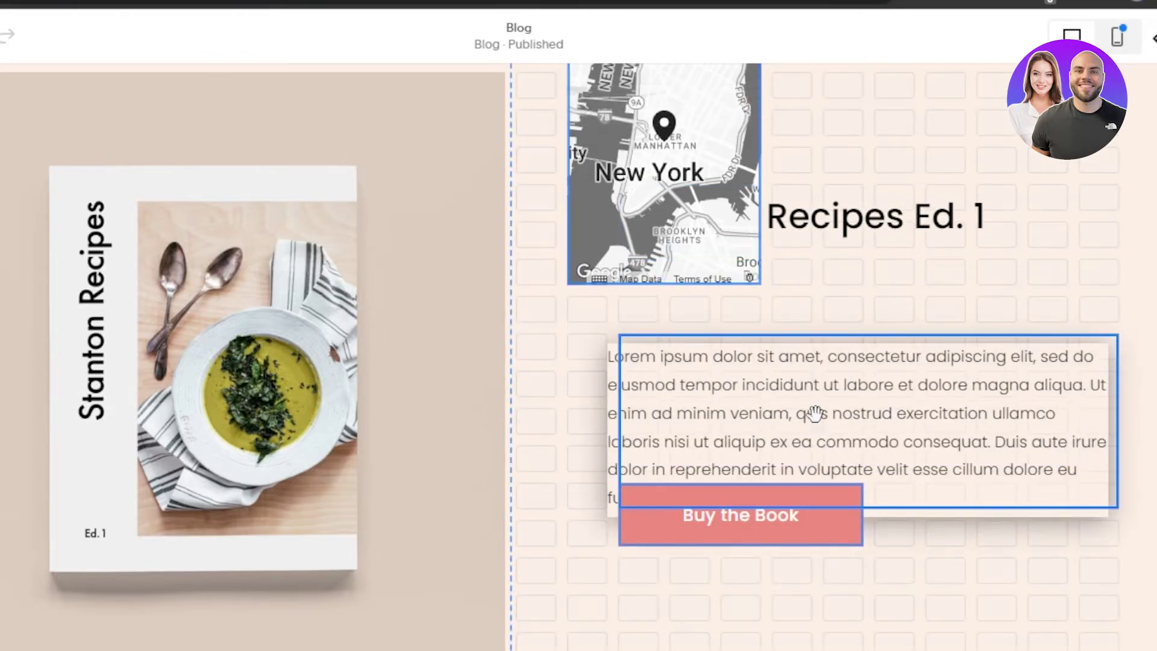
{"action": "left_click_drag", "start_coordinate": [790, 525], "coordinate": [791, 523]}
{"action": "left_click_drag", "start_coordinate": [790, 523], "coordinate": [907, 620]}
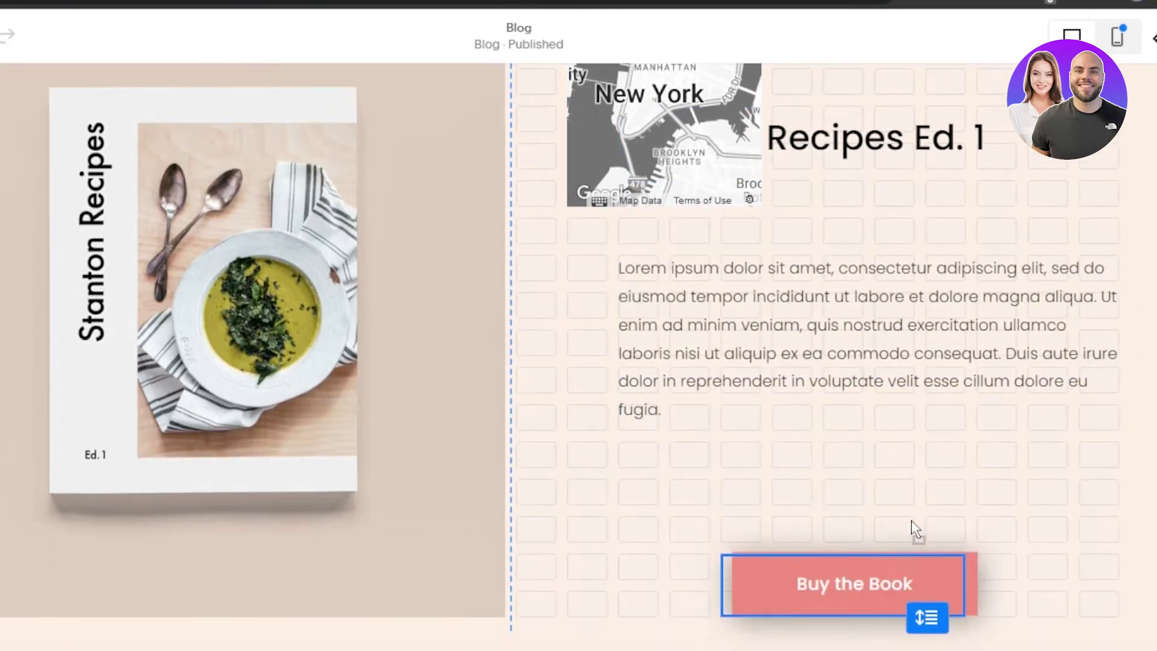
{"action": "left_click_drag", "start_coordinate": [820, 347], "coordinate": [815, 369]}
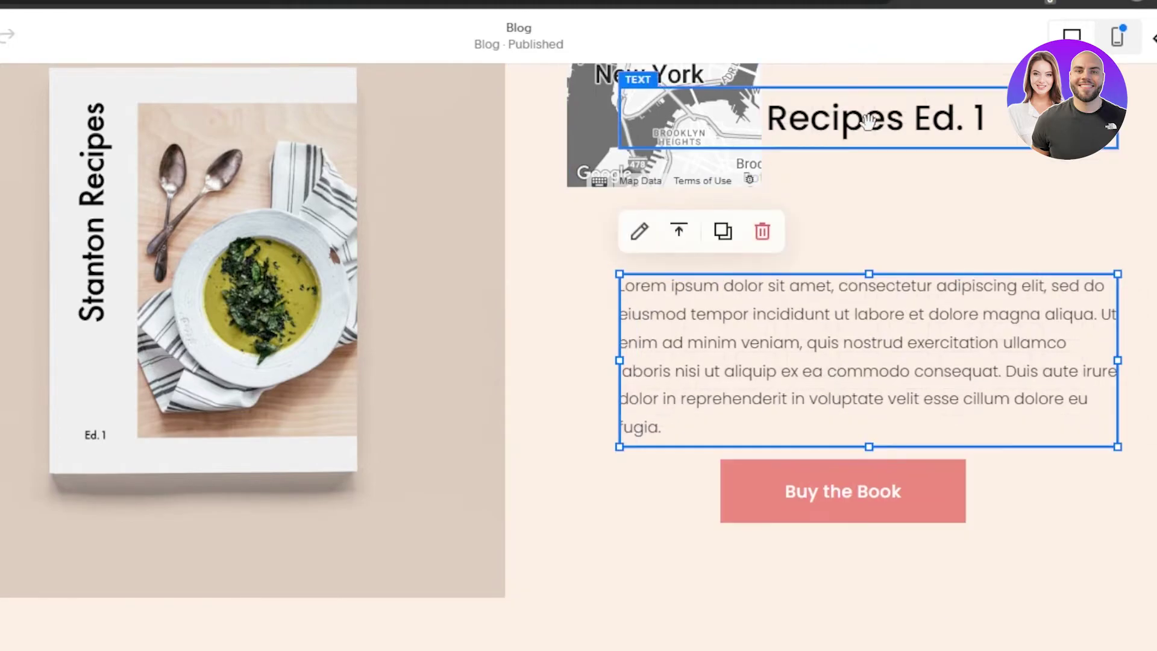
Delete the Stanton Recipes Ed. 1 heading and place the map above the description paragraph.
{"action": "left_click", "coordinate": [873, 116]}
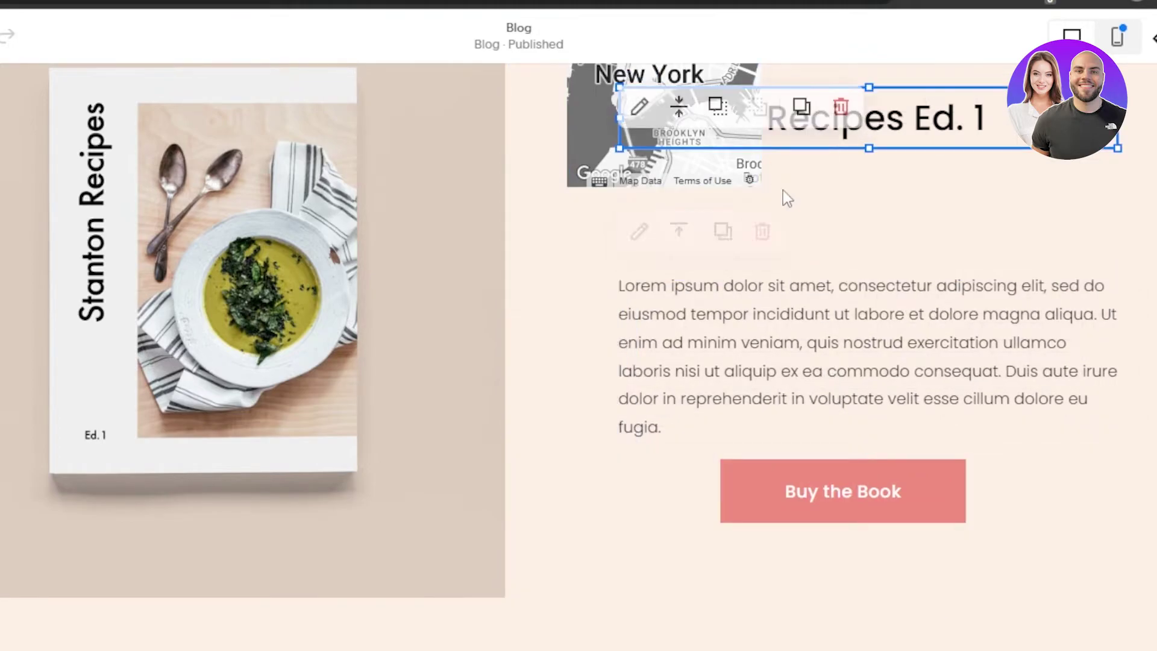
{"action": "left_click", "coordinate": [851, 107]}
{"action": "left_click_drag", "start_coordinate": [651, 169], "coordinate": [808, 225]}
{"action": "left_click_drag", "start_coordinate": [1111, 335], "coordinate": [1110, 335]}
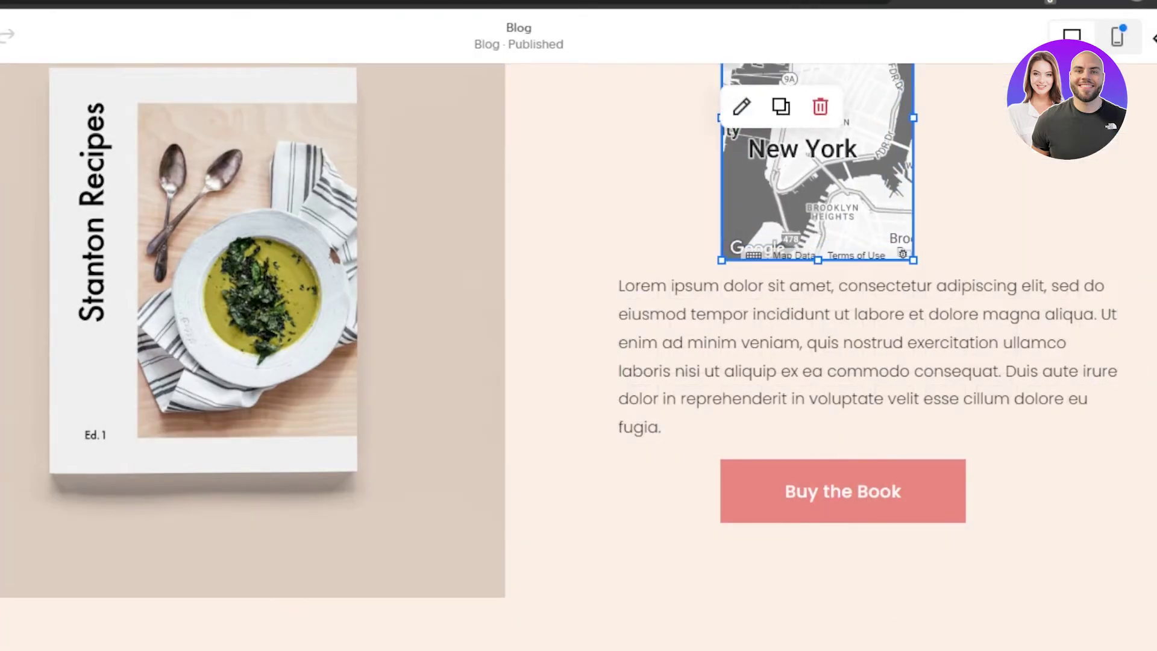
{"action": "scroll", "coordinate": [964, 332], "scroll_direction": "up", "scroll_amount": 6}
{"action": "scroll", "coordinate": [964, 331], "scroll_direction": "down", "scroll_amount": 3}
Widen the New York map to span the full width of the text column.
{"action": "left_click", "coordinate": [974, 359]}
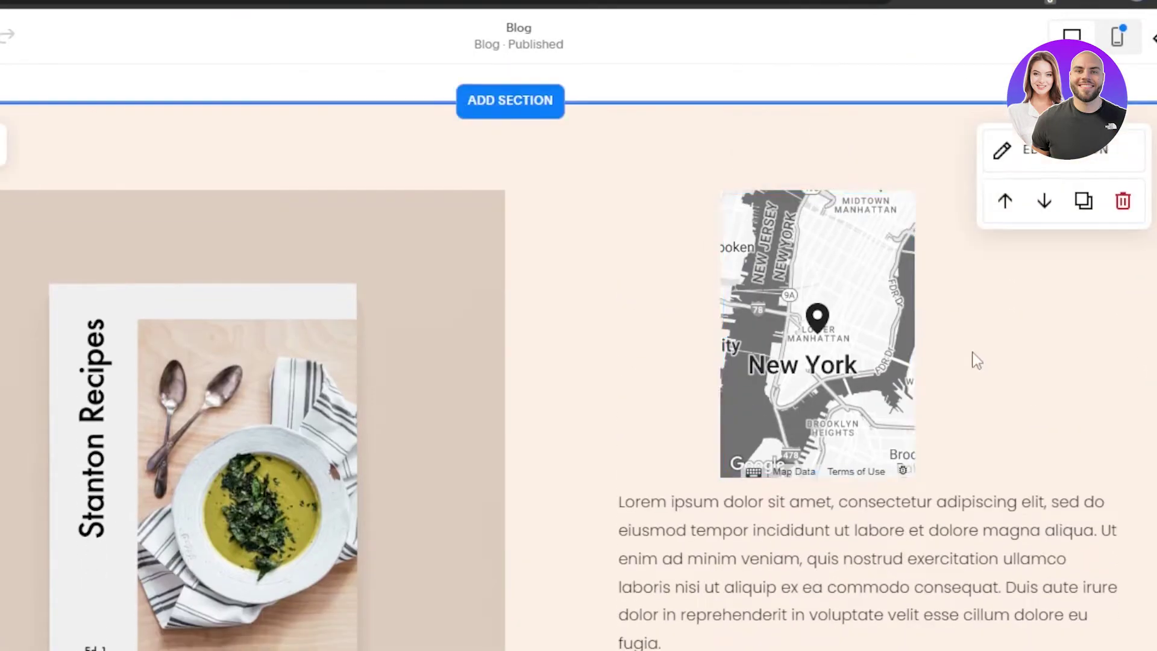
{"action": "left_click", "coordinate": [907, 321]}
{"action": "left_click_drag", "start_coordinate": [915, 330], "coordinate": [1110, 315]}
{"action": "left_click_drag", "start_coordinate": [836, 313], "coordinate": [576, 305]}
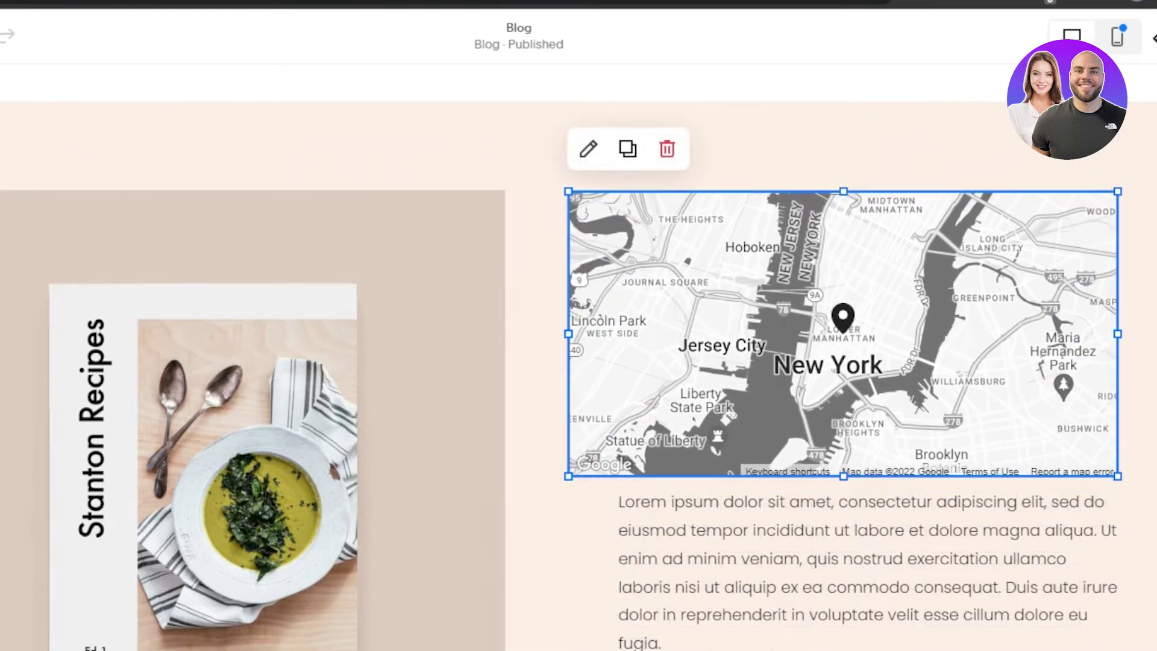
{"action": "scroll", "coordinate": [578, 355], "scroll_direction": "down", "scroll_amount": 10}
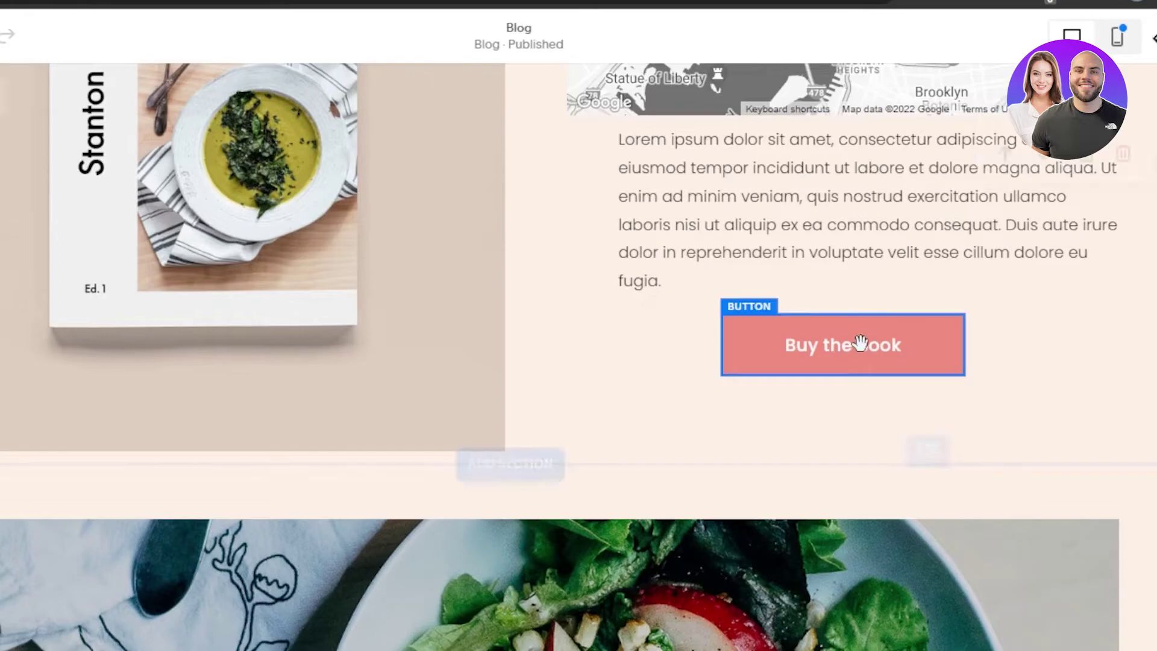
{"action": "left_click", "coordinate": [838, 341]}
{"action": "left_click", "coordinate": [839, 341]}
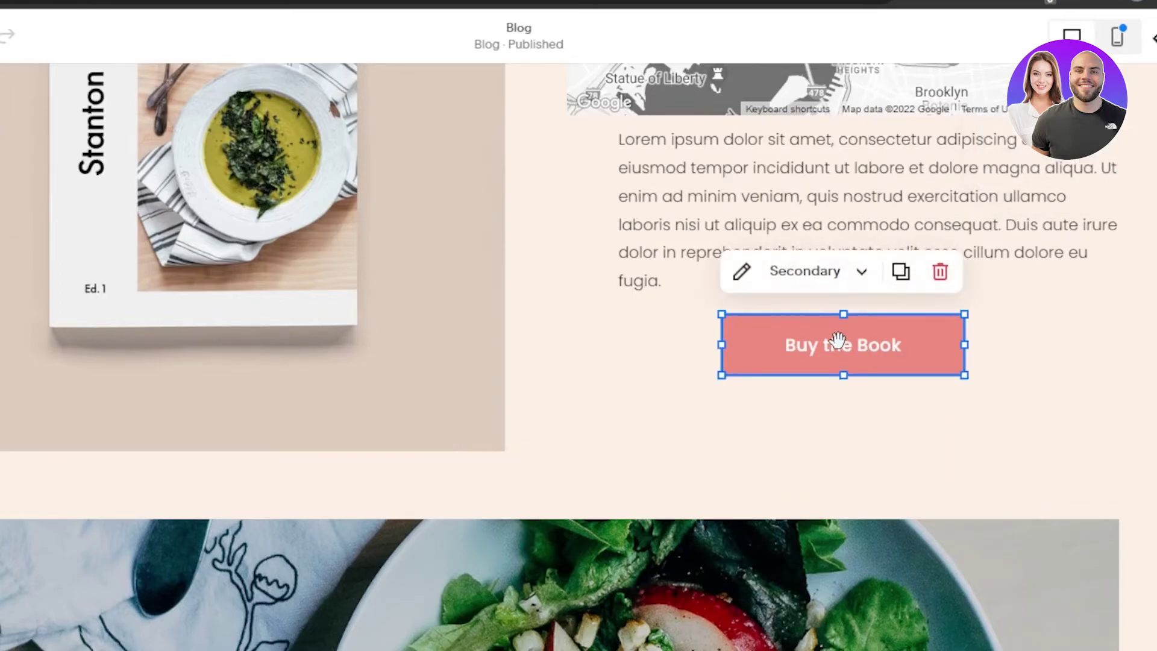
{"action": "left_click", "coordinate": [741, 272]}
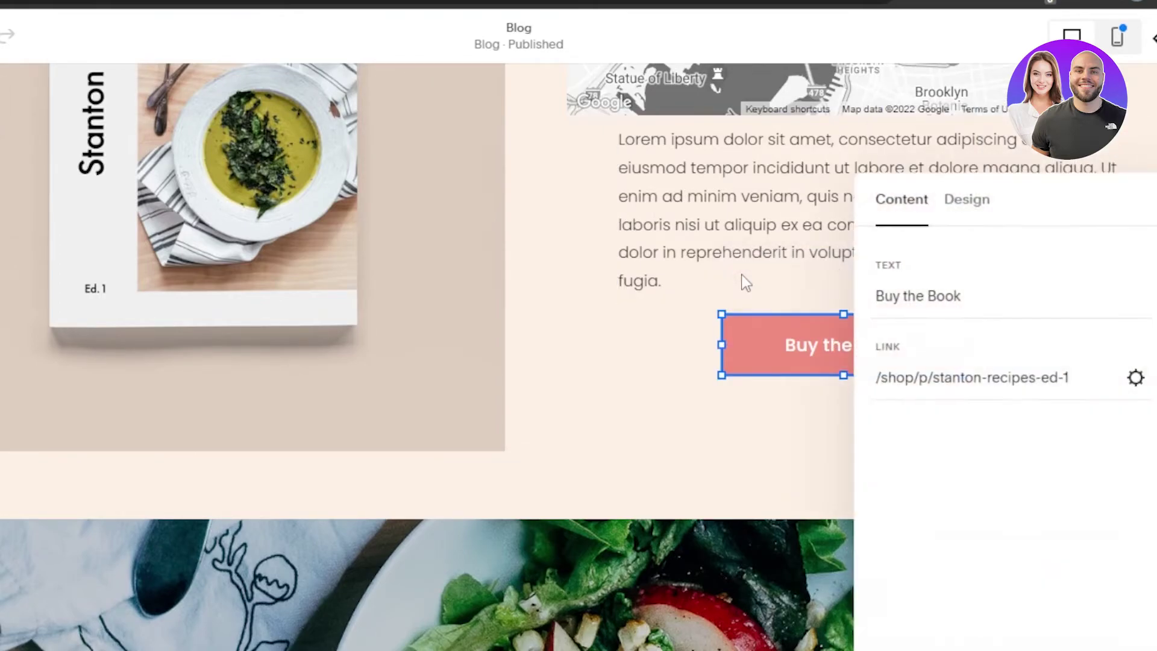
{"action": "left_click_drag", "start_coordinate": [1092, 367], "coordinate": [815, 393]}
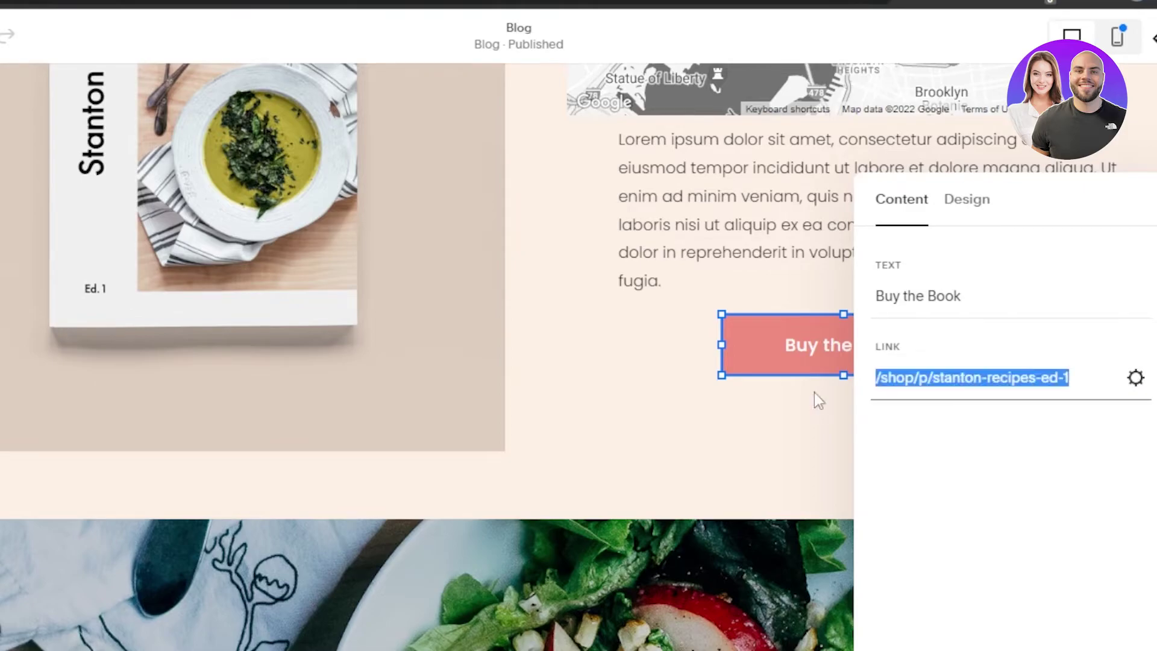
{"action": "left_click", "coordinate": [814, 392]}
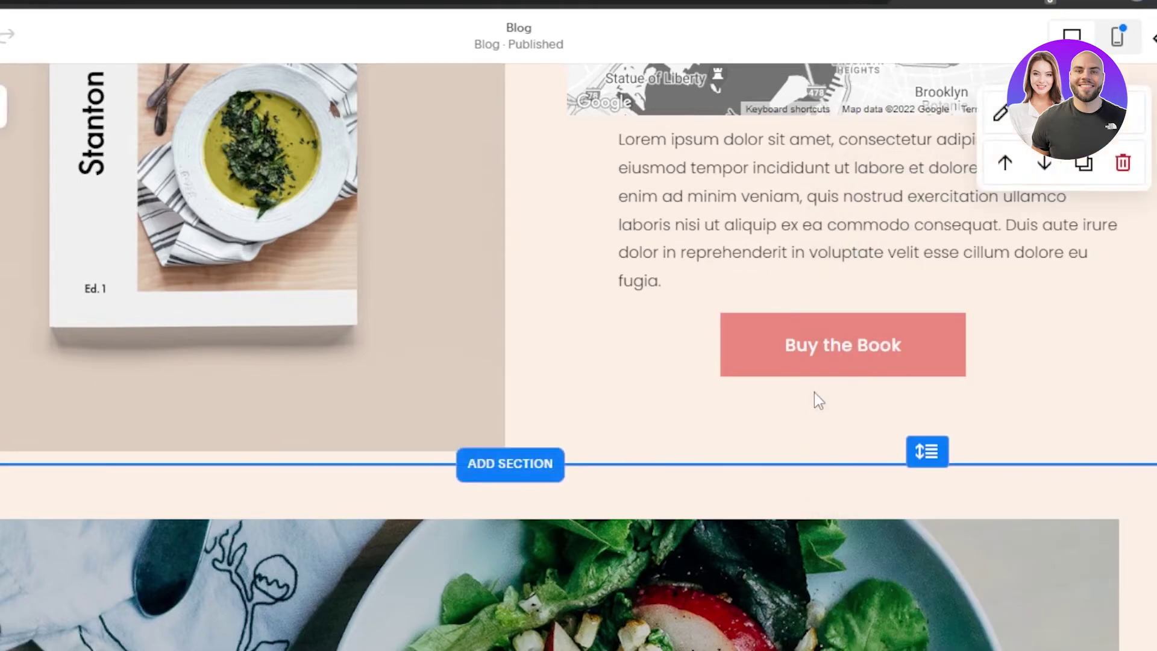
{"action": "left_click", "coordinate": [835, 344]}
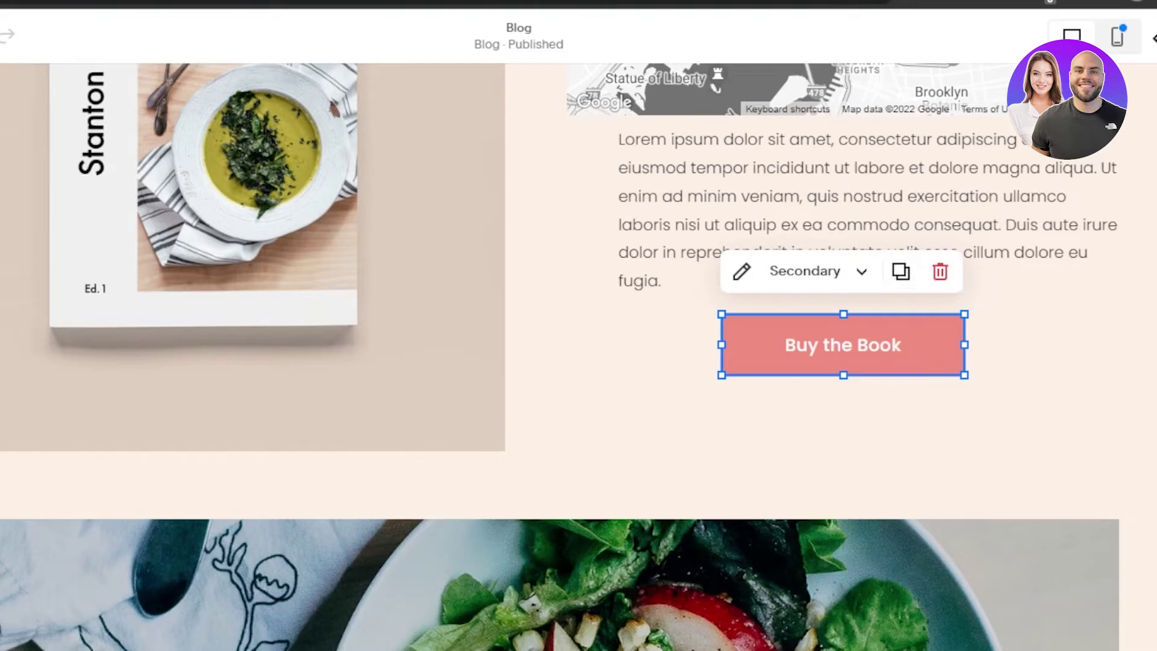
{"action": "scroll", "coordinate": [396, 212], "scroll_direction": "down", "scroll_amount": 8}
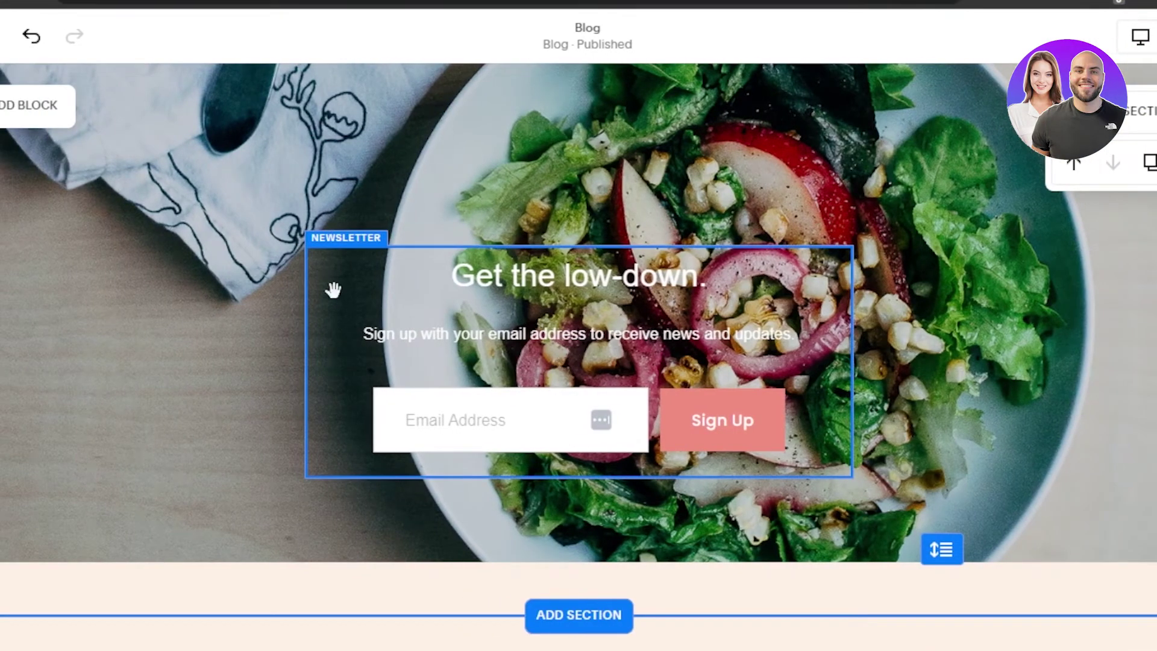
Delete the 'Get the low-down' newsletter block and confirm the removal.
{"action": "left_click", "coordinate": [513, 321]}
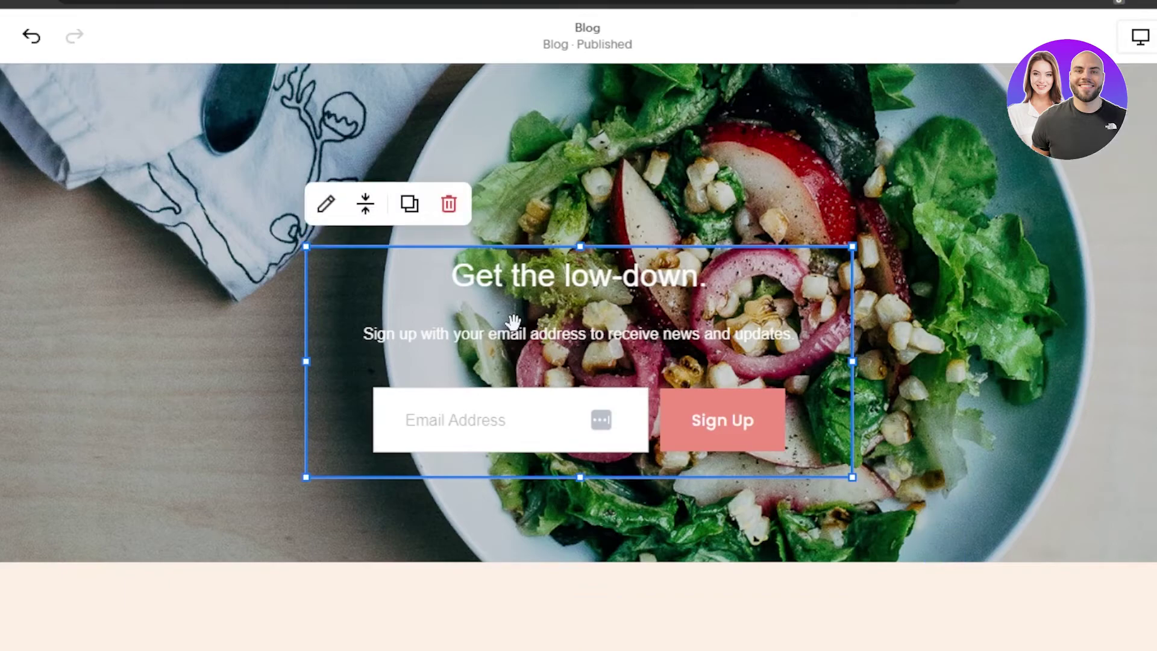
{"action": "left_click", "coordinate": [451, 205]}
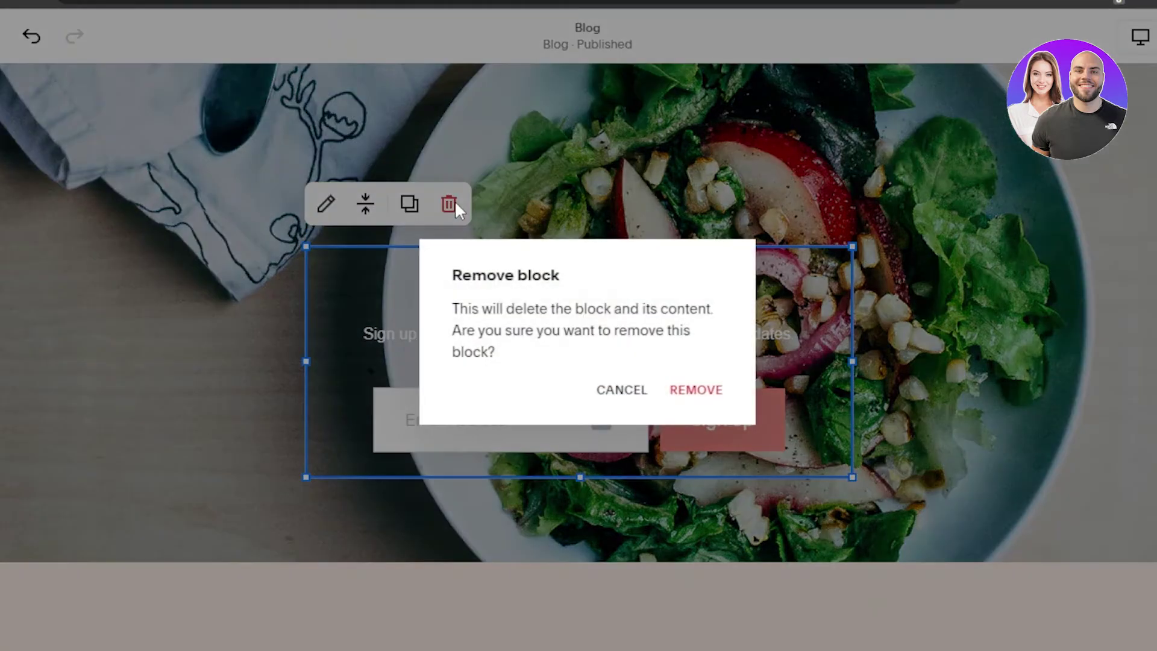
{"action": "left_click", "coordinate": [707, 393]}
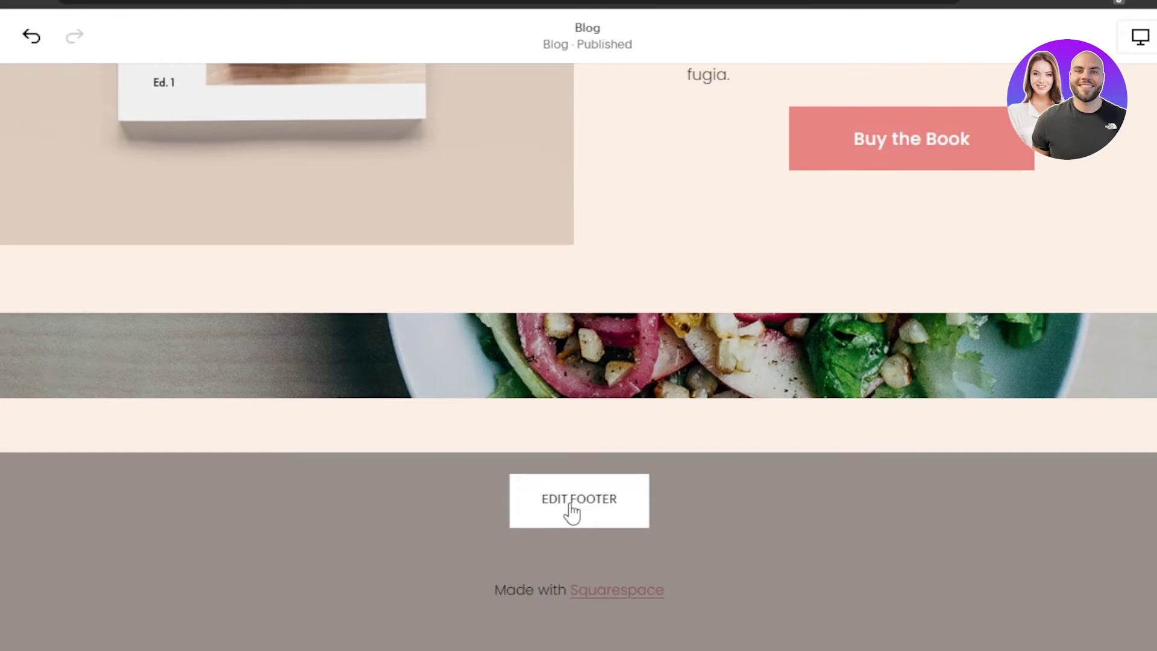
Add the footer template with Site Title, Hours and Follow links to the site footer.
{"action": "left_click", "coordinate": [572, 512]}
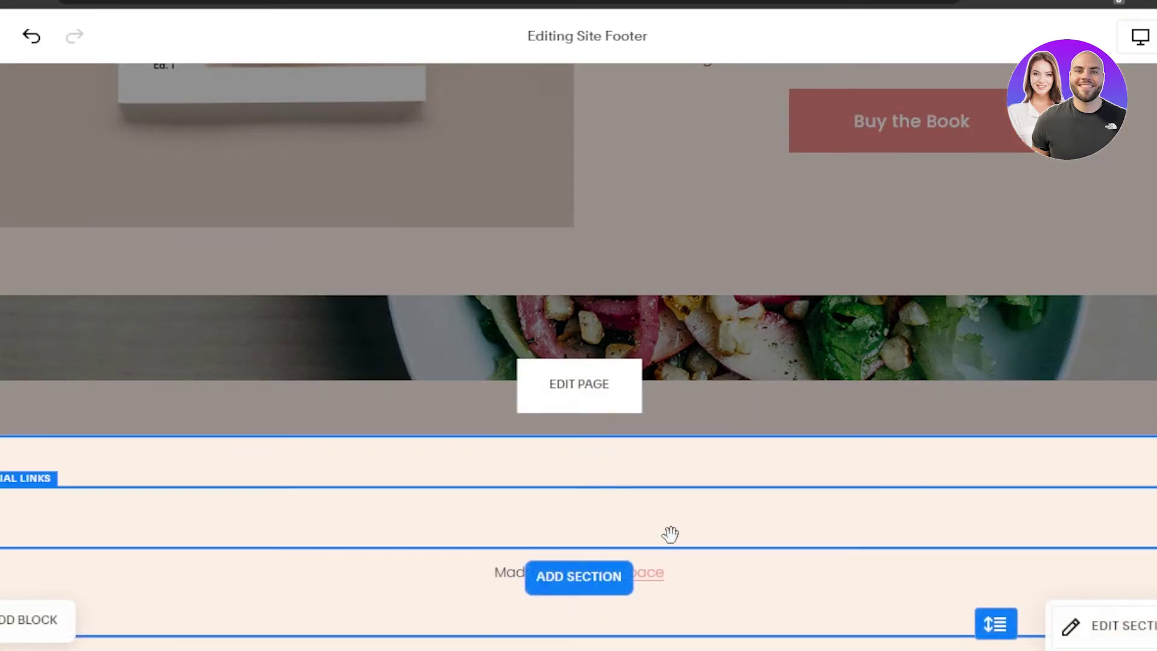
{"action": "left_click", "coordinate": [578, 578]}
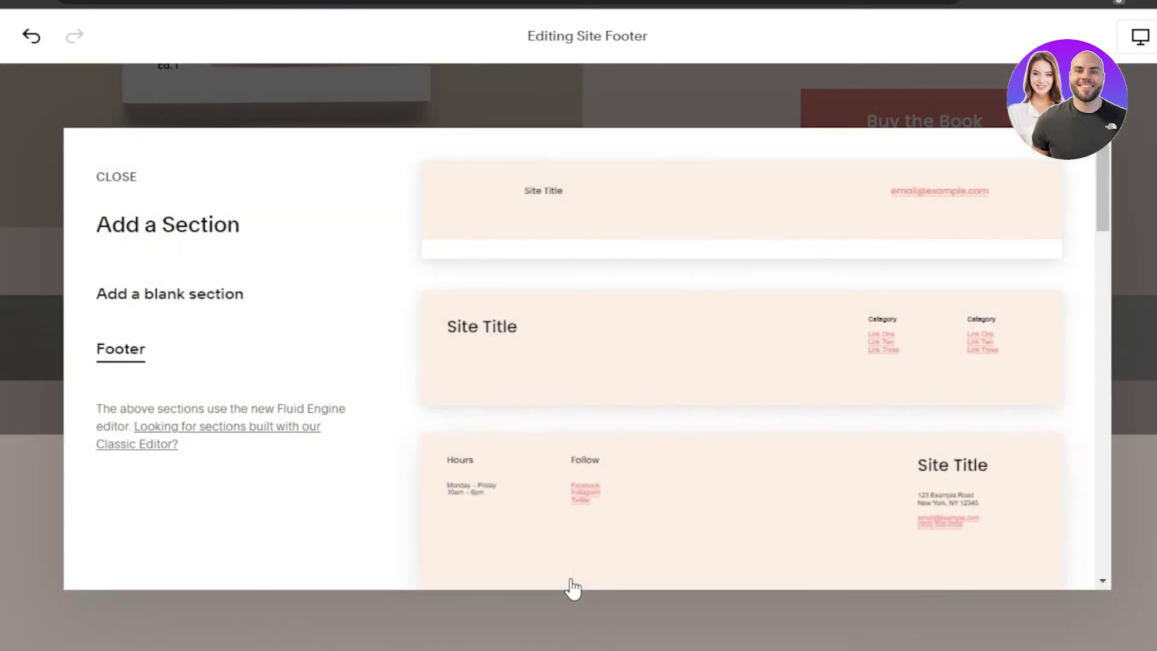
{"action": "left_click_drag", "start_coordinate": [1105, 197], "coordinate": [1105, 262]}
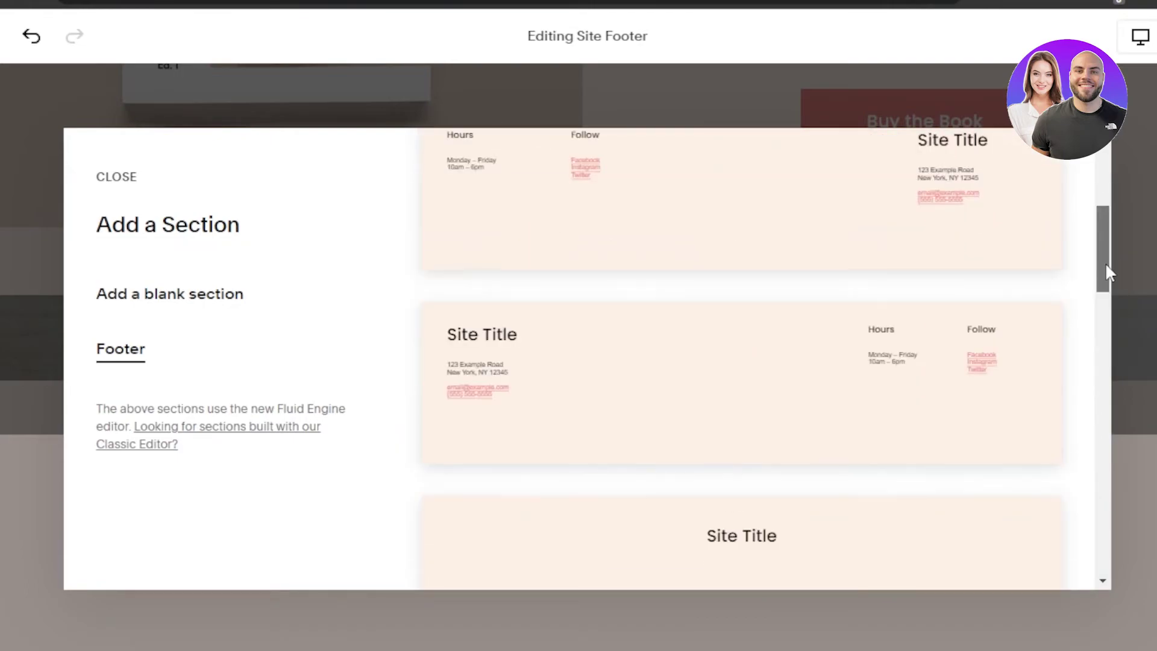
{"action": "left_click", "coordinate": [679, 369]}
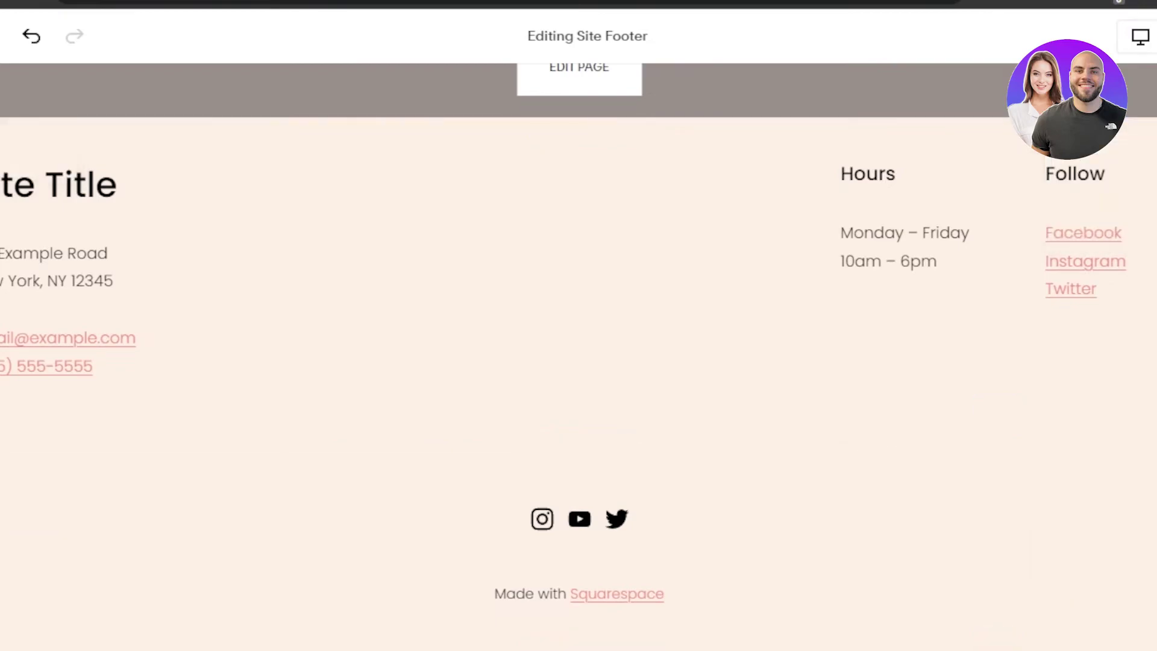
{"action": "scroll", "coordinate": [578, 356], "scroll_direction": "up", "scroll_amount": 20}
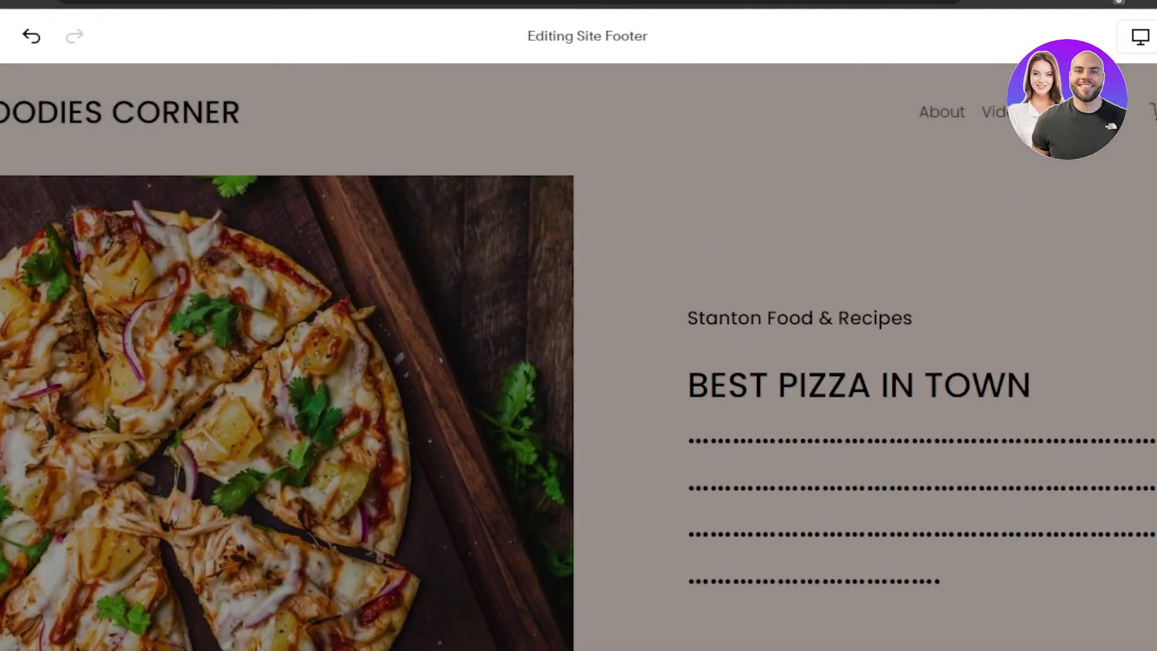
Save the footer changes, then tick three blog posts including Roasted Beet Wedges.
{"action": "left_click", "coordinate": [0, 35]}
{"action": "left_click", "coordinate": [43, 96]}
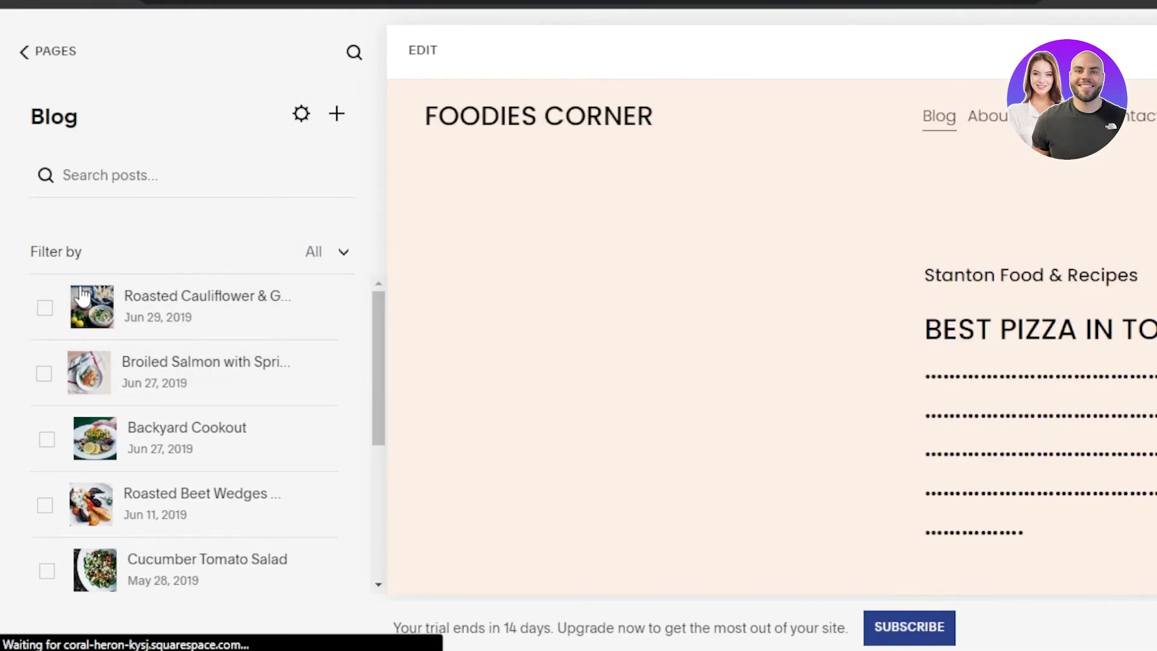
{"action": "left_click", "coordinate": [46, 308]}
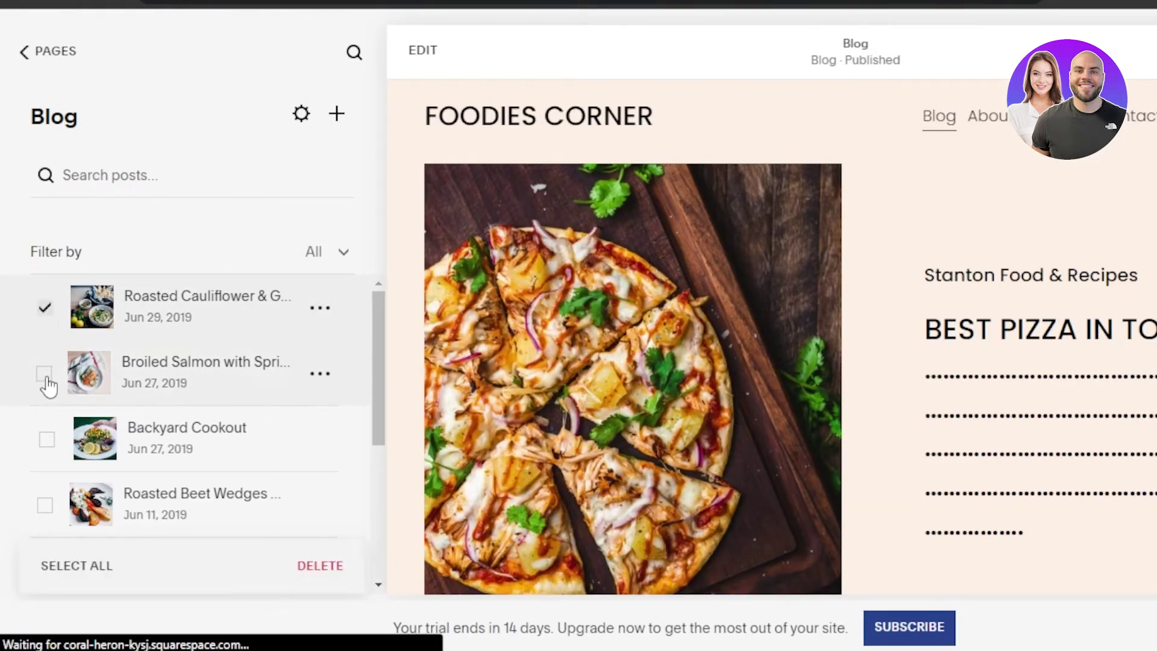
{"action": "left_click", "coordinate": [44, 375]}
{"action": "left_click", "coordinate": [45, 505]}
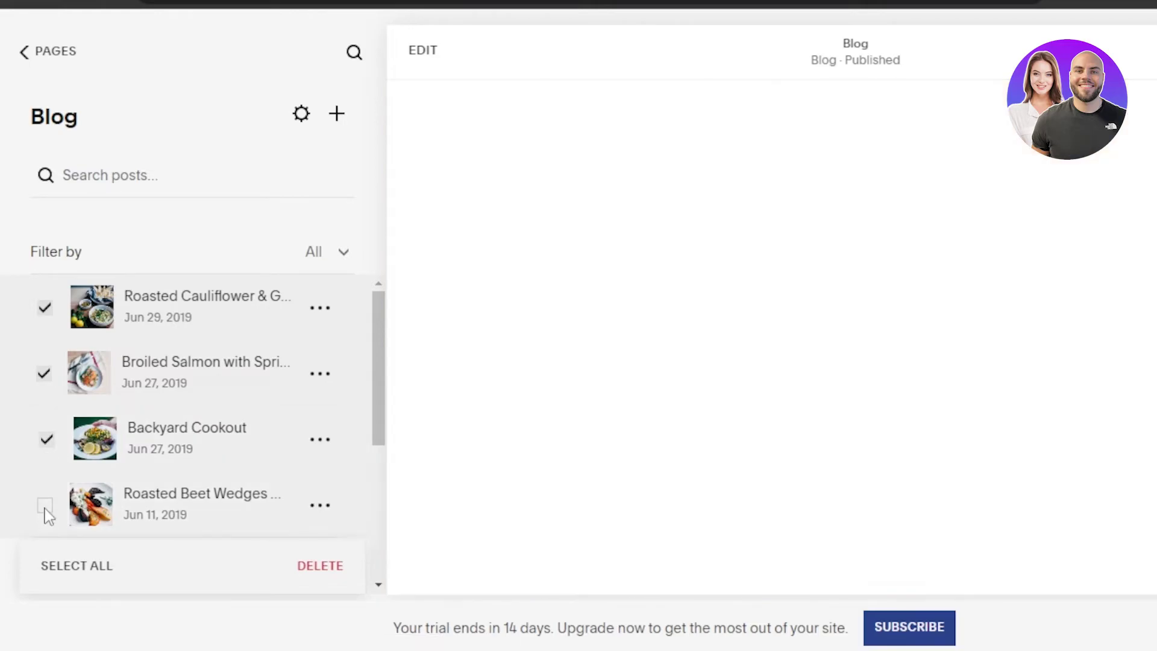
{"action": "left_click_drag", "start_coordinate": [377, 366], "coordinate": [377, 479]}
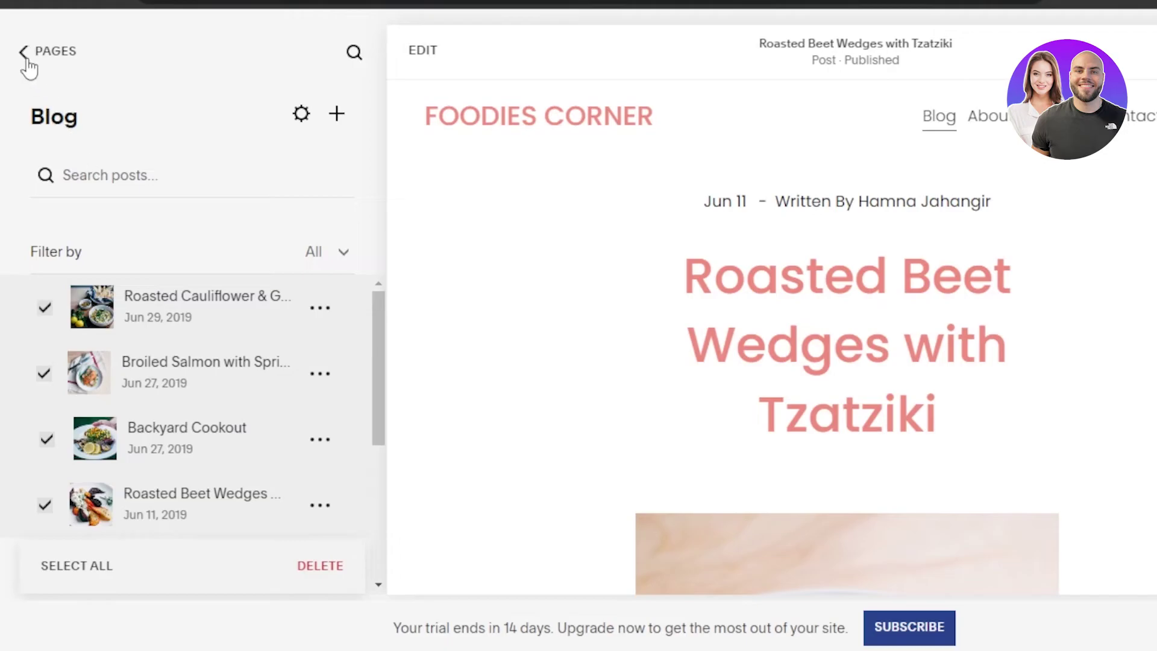
Return to the Pages list and scroll through the About page.
{"action": "left_click", "coordinate": [27, 59]}
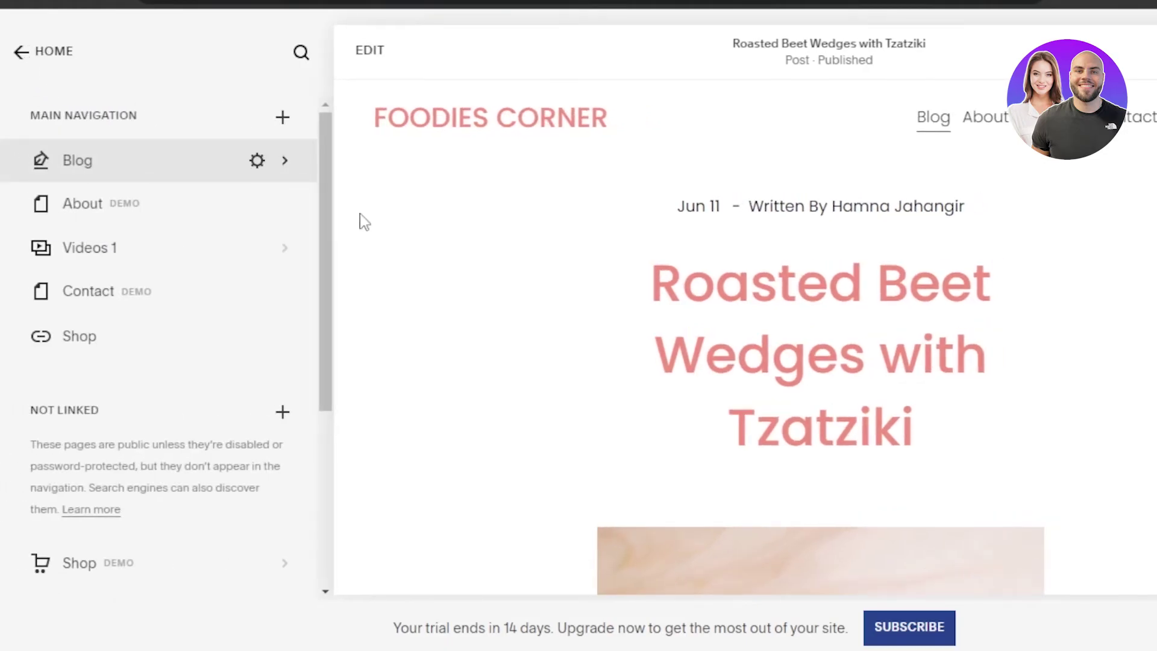
{"action": "scroll", "coordinate": [744, 338], "scroll_direction": "down", "scroll_amount": 15}
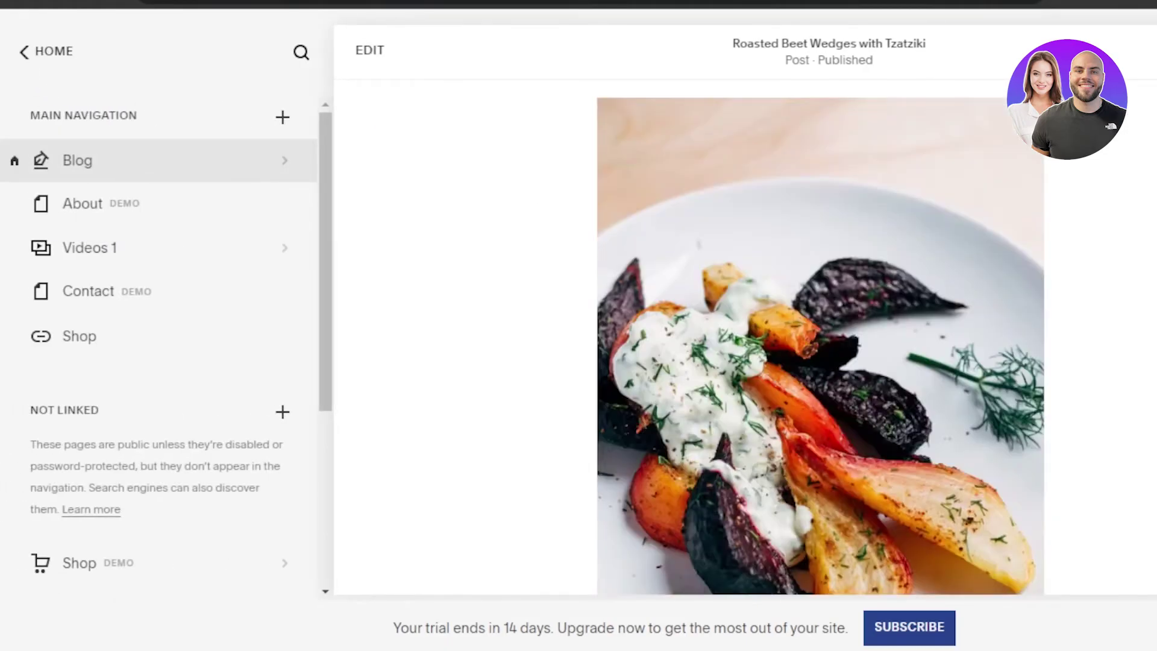
{"action": "scroll", "coordinate": [745, 337], "scroll_direction": "up", "scroll_amount": 12}
{"action": "scroll", "coordinate": [745, 337], "scroll_direction": "up", "scroll_amount": 6}
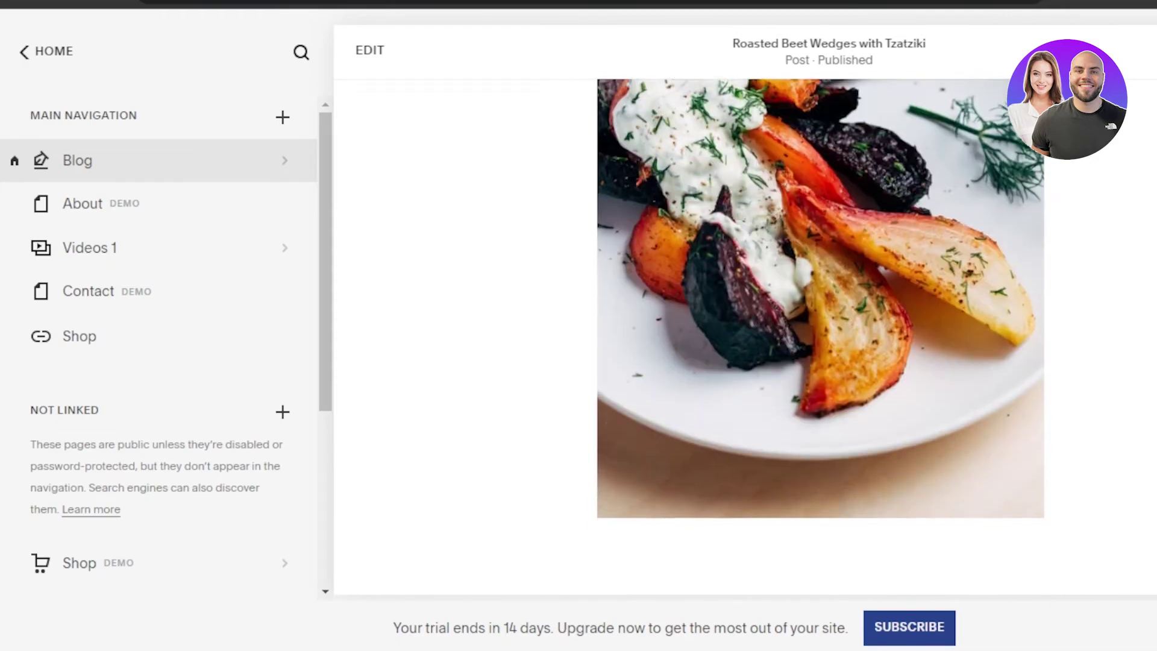
{"action": "left_click", "coordinate": [94, 210]}
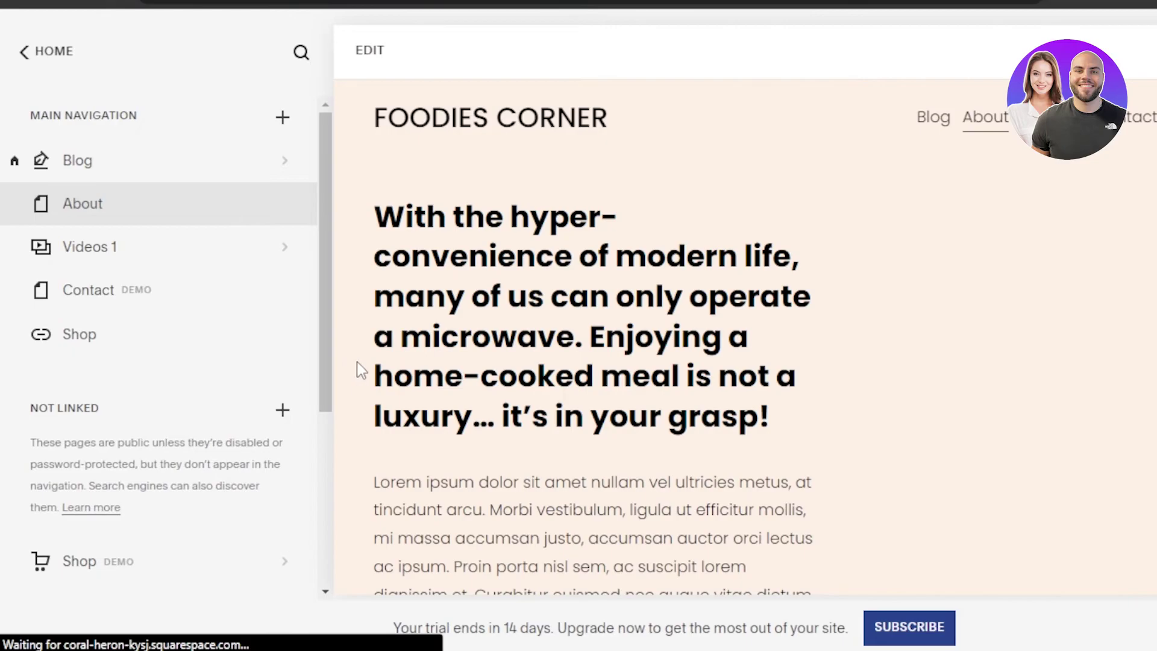
{"action": "scroll", "coordinate": [745, 337], "scroll_direction": "down", "scroll_amount": 7}
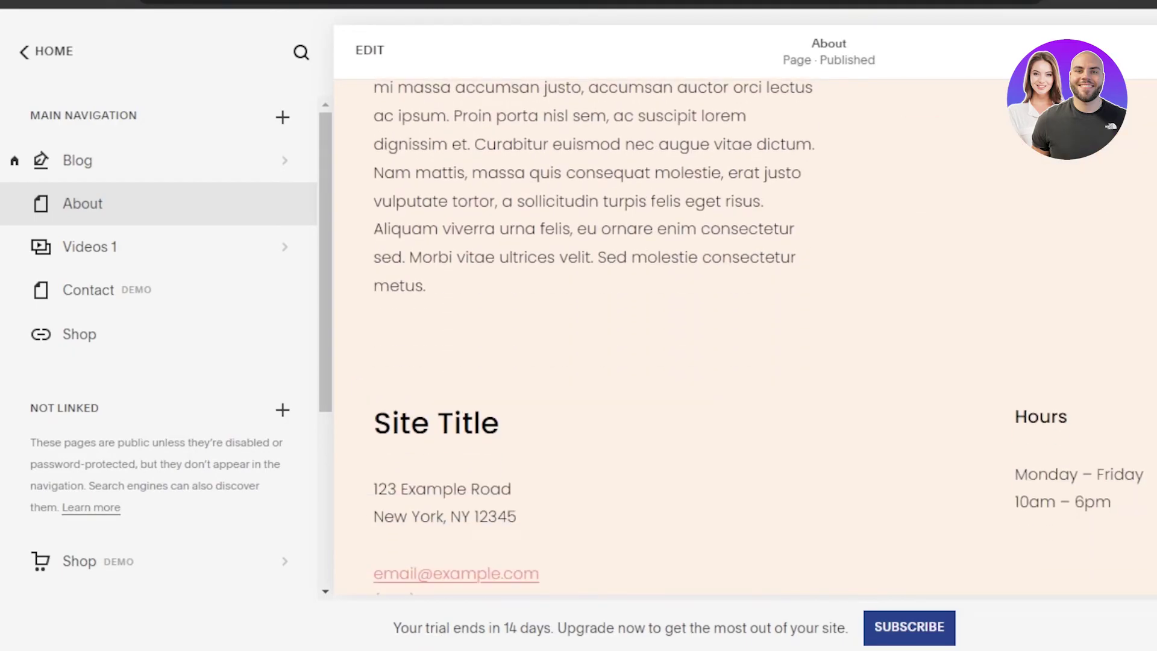
{"action": "scroll", "coordinate": [745, 337], "scroll_direction": "down", "scroll_amount": 3}
{"action": "scroll", "coordinate": [745, 338], "scroll_direction": "up", "scroll_amount": 11}
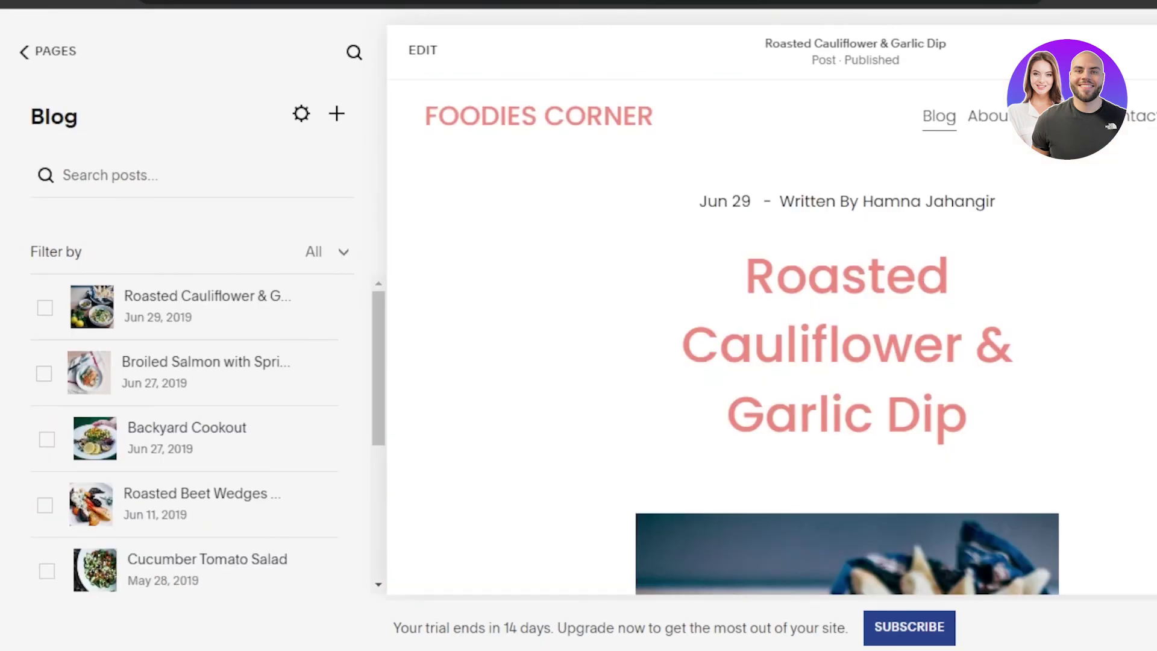
Back out to the main site menu and scroll the Roasted Cauliflower & Garlic Dip preview.
{"action": "scroll", "coordinate": [847, 337], "scroll_direction": "down", "scroll_amount": 10}
{"action": "scroll", "coordinate": [847, 338], "scroll_direction": "up", "scroll_amount": 6}
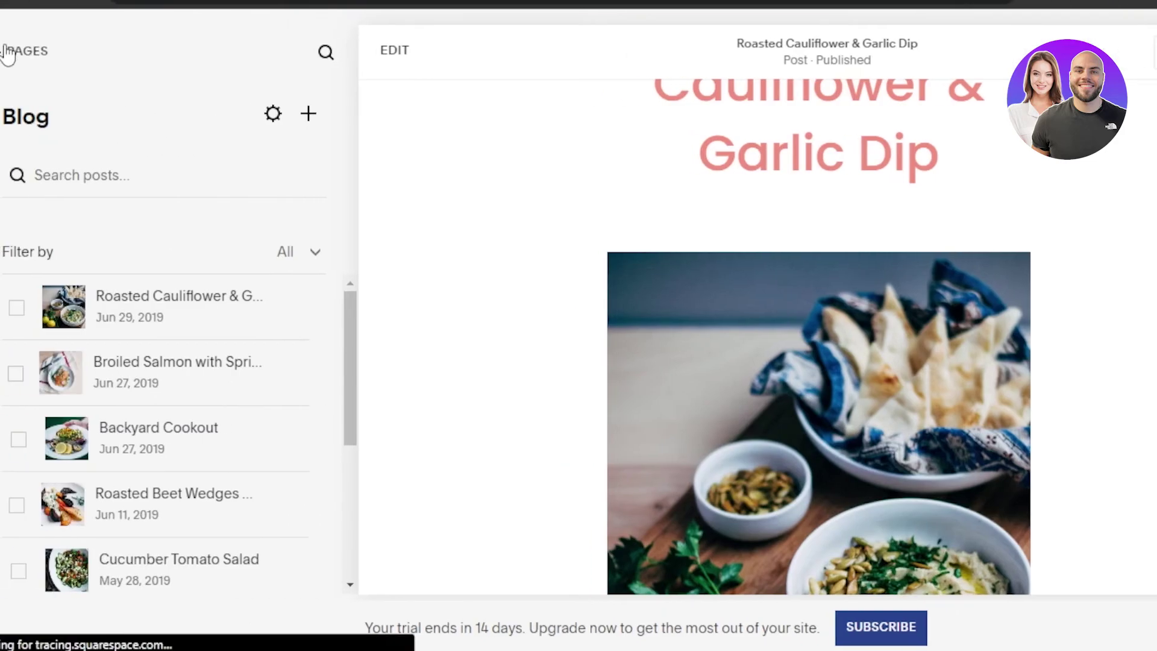
{"action": "left_click", "coordinate": [8, 51]}
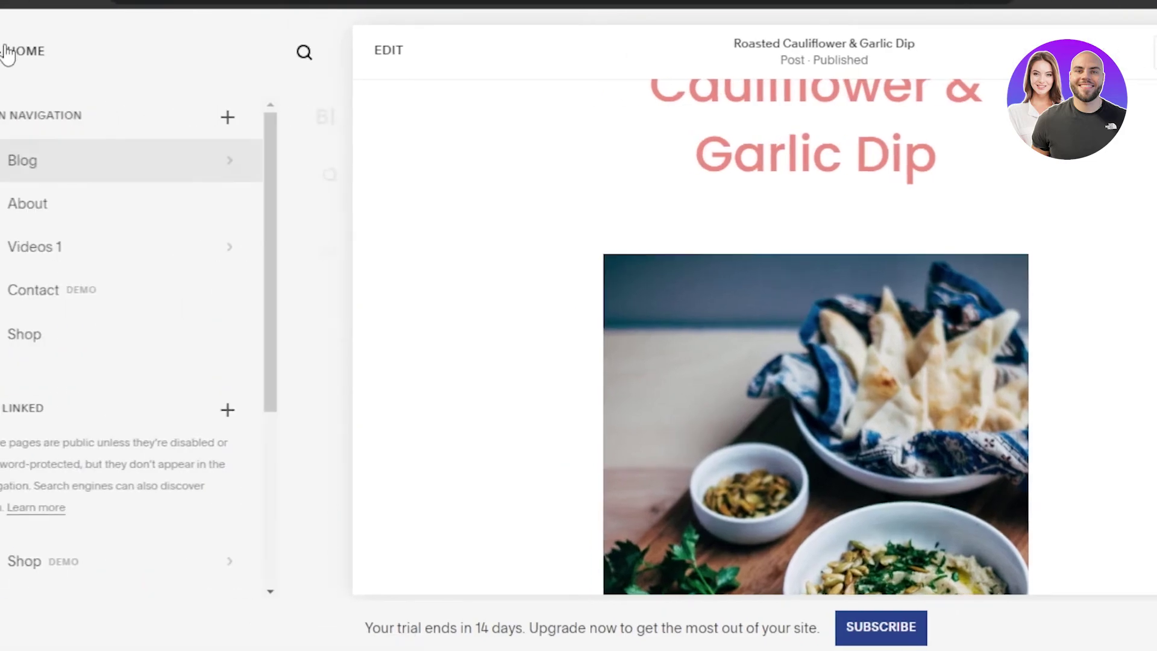
{"action": "left_click", "coordinate": [7, 53]}
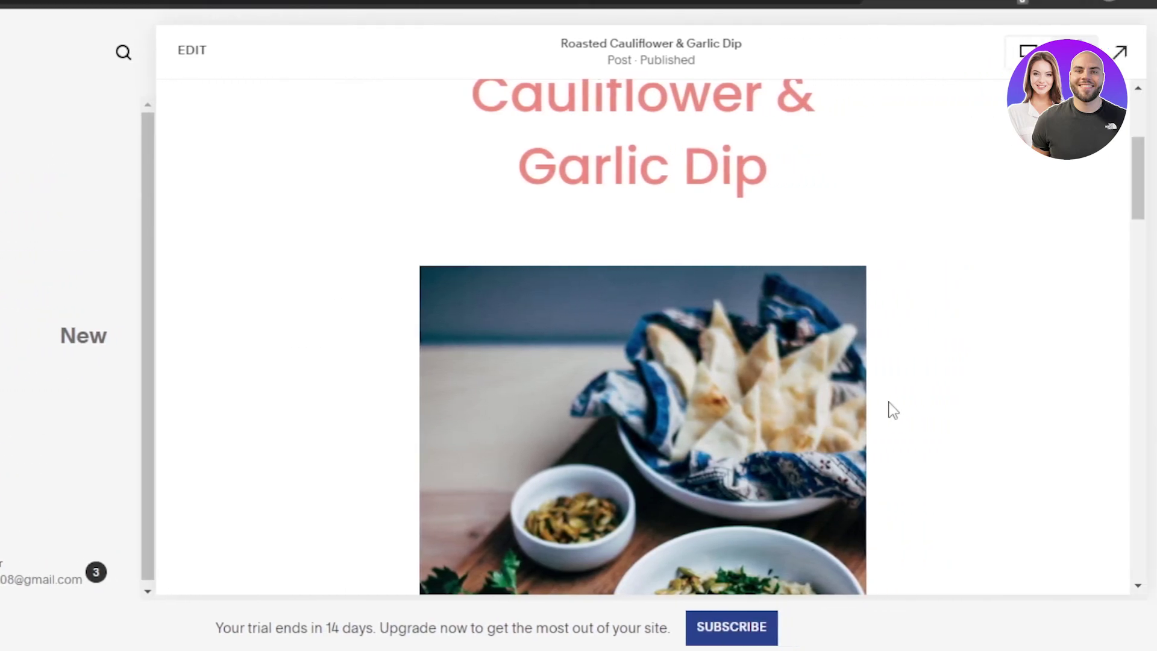
{"action": "left_click_drag", "start_coordinate": [1143, 172], "coordinate": [1145, 97]}
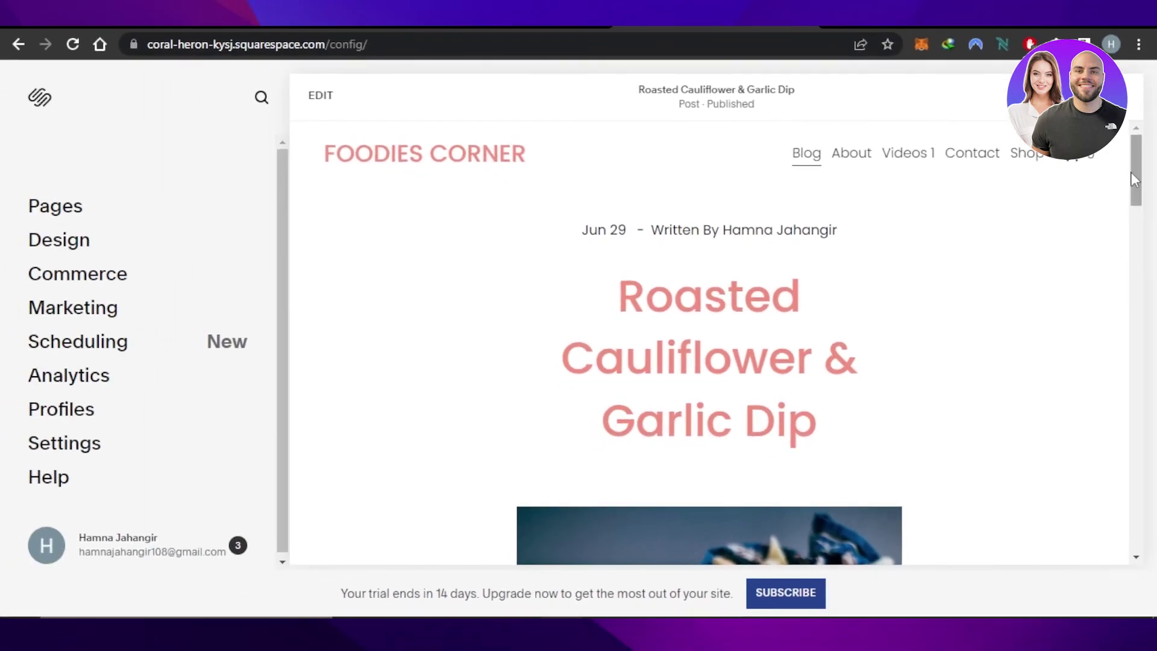
{"action": "left_click_drag", "start_coordinate": [1130, 175], "coordinate": [1146, 249]}
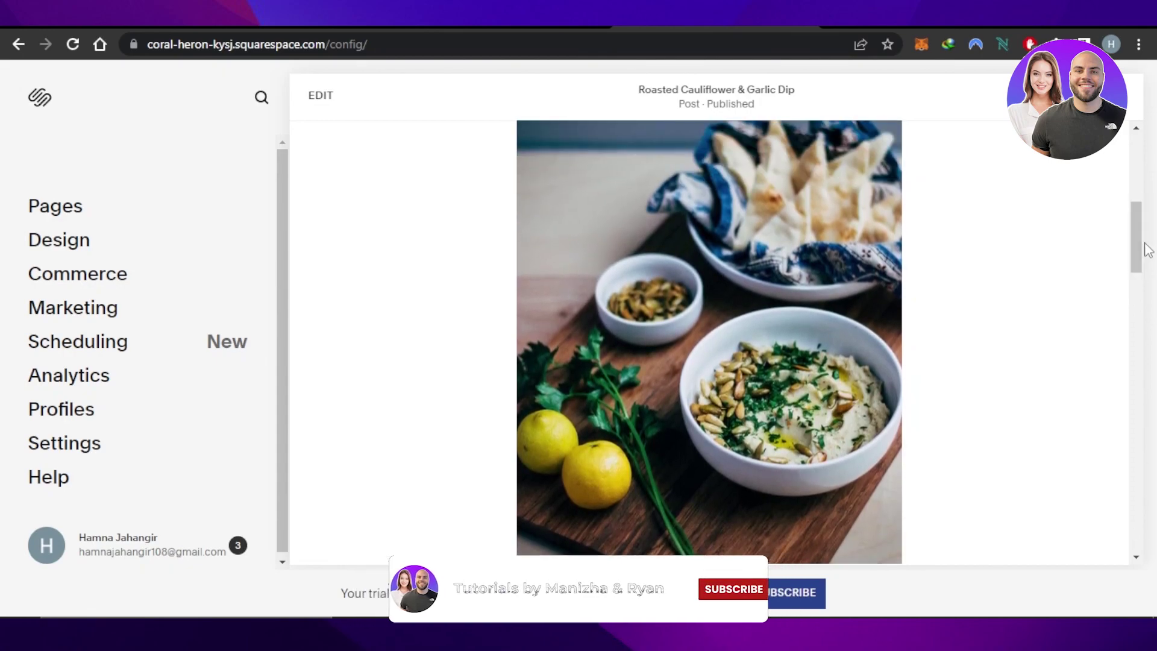